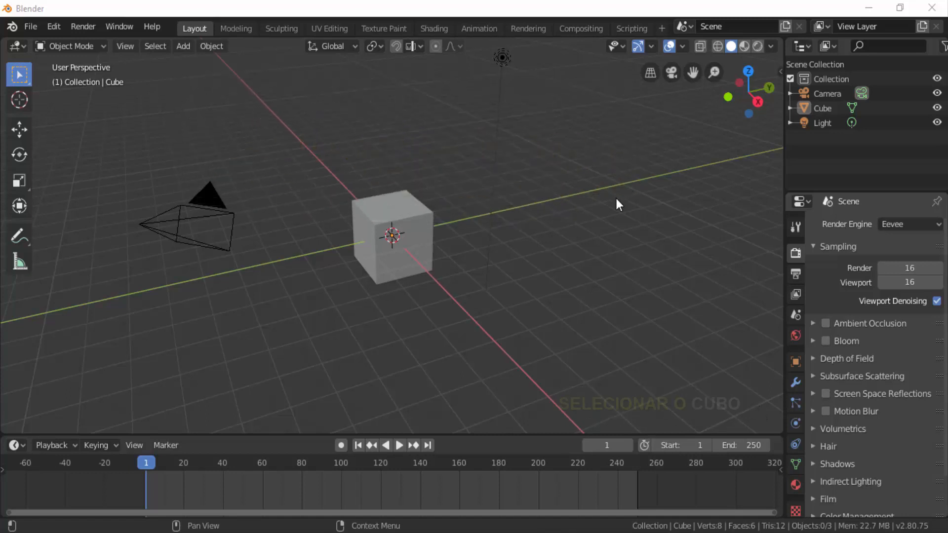
# Select the cube, enter Edit Mode and subdivide its whole mesh
pyautogui.click(395, 203)
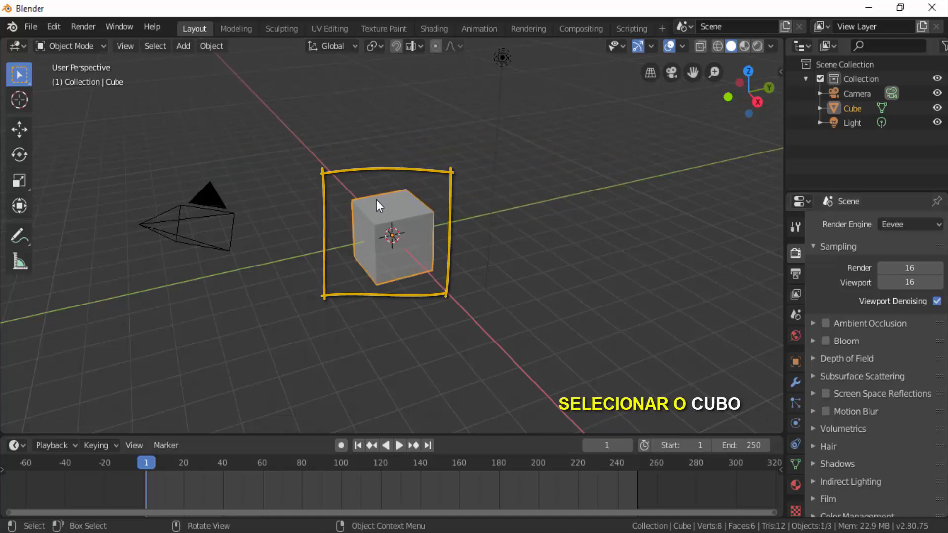
pyautogui.click(66, 43)
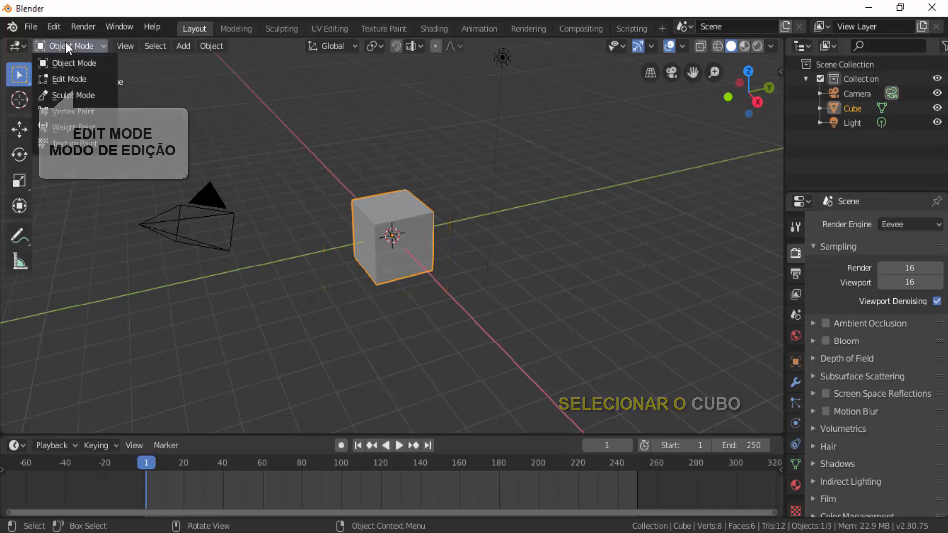
pyautogui.click(69, 80)
pyautogui.scroll(6, 574, 306)
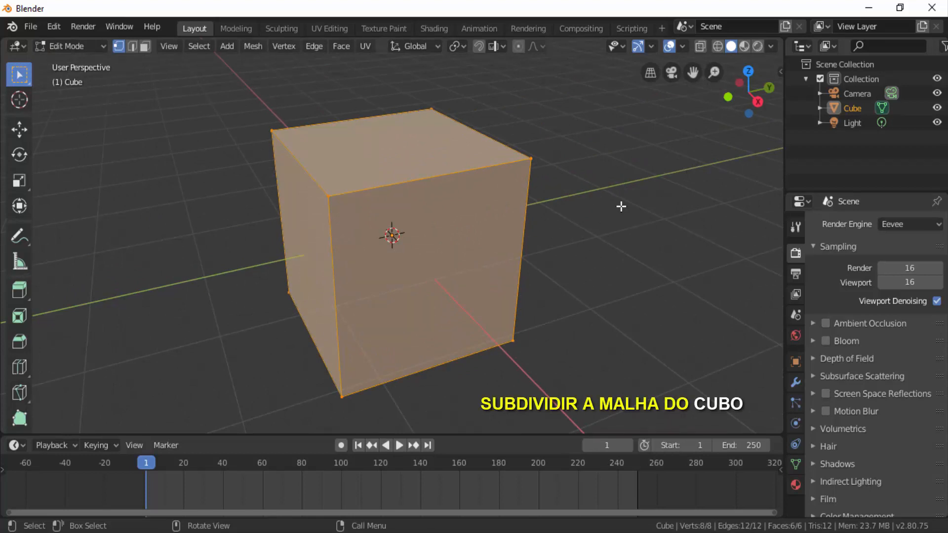
pyautogui.rightClick(676, 153)
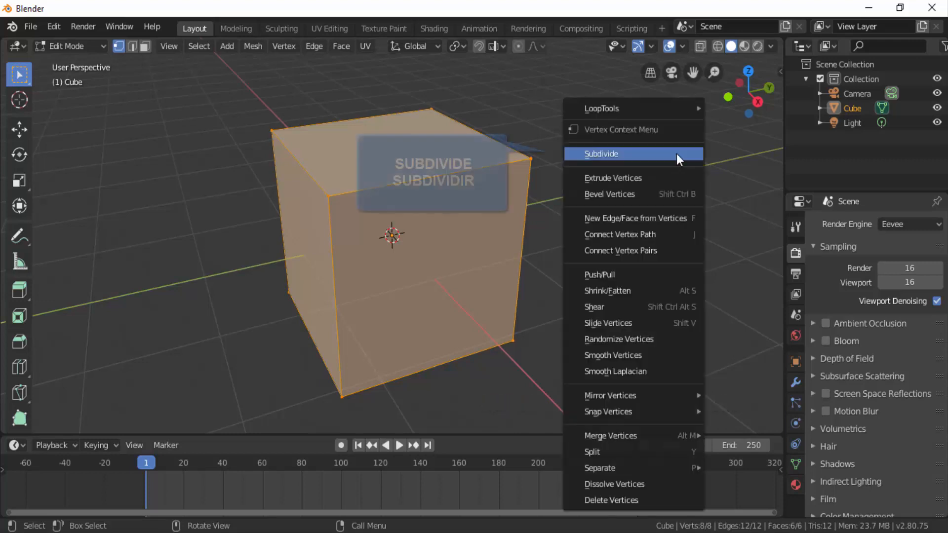
pyautogui.click(621, 156)
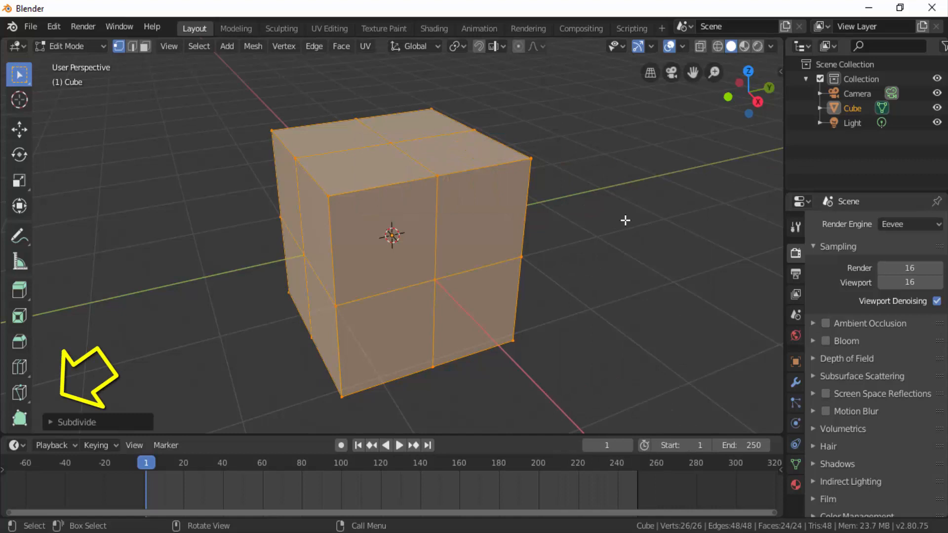
# Set the subdivision's number of cuts to 15 and return the cube to Object Mode
pyautogui.click(53, 423)
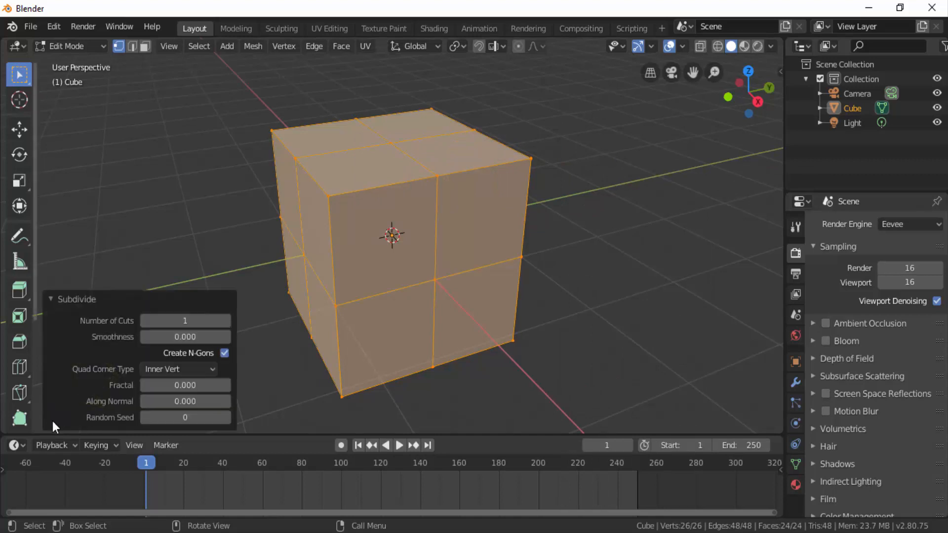
pyautogui.click(187, 322)
pyautogui.write('15')
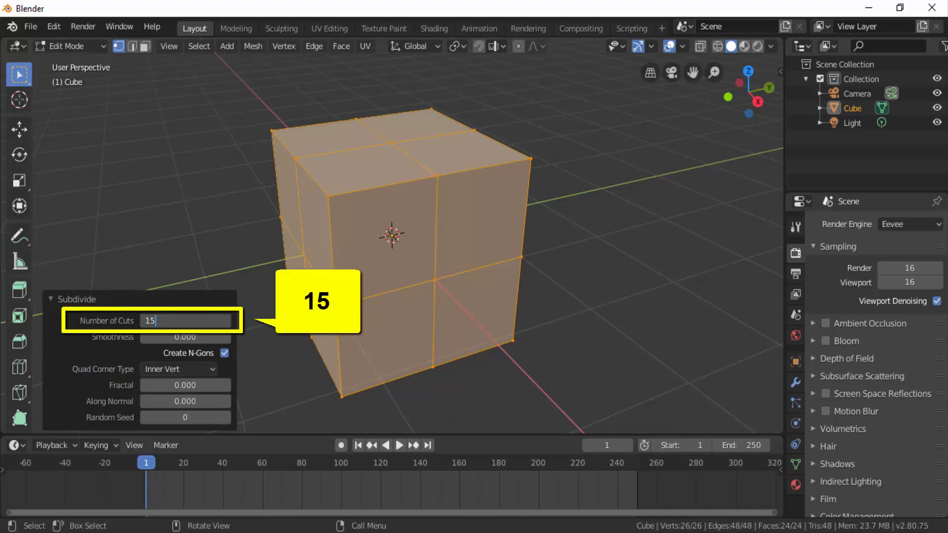
pyautogui.press('Return')
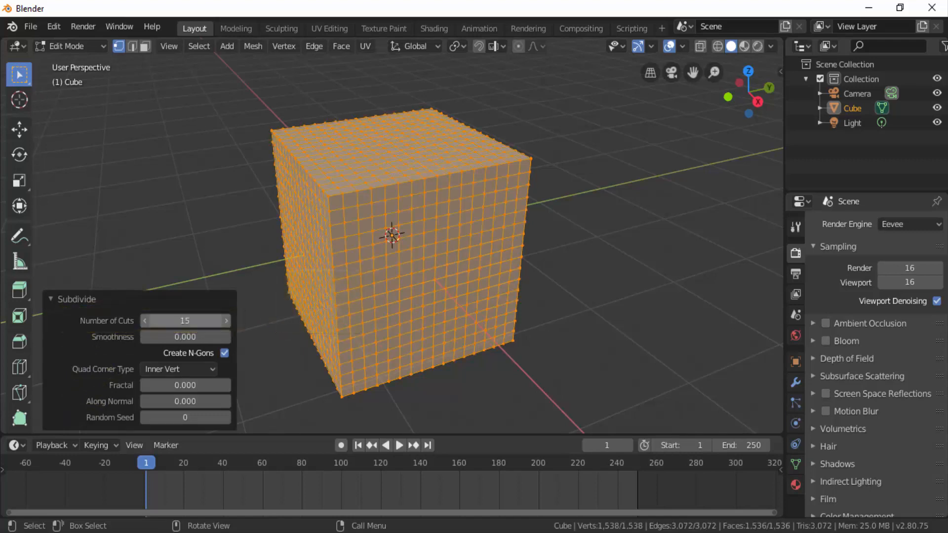
pyautogui.click(52, 298)
pyautogui.click(70, 46)
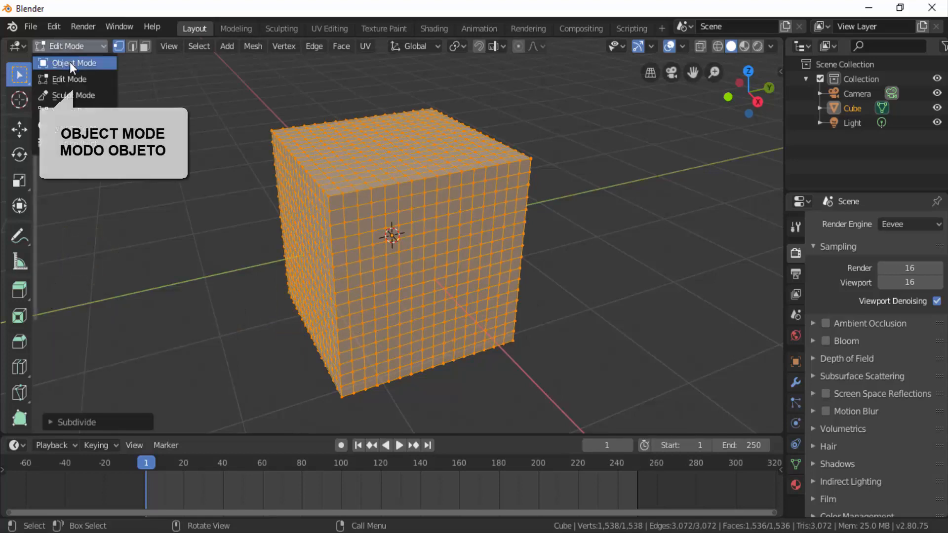
pyautogui.click(70, 62)
# Add a UV sphere inside the cube while in wireframe display, and return the viewport to solid shading
pyautogui.scroll(-1, 541, 212)
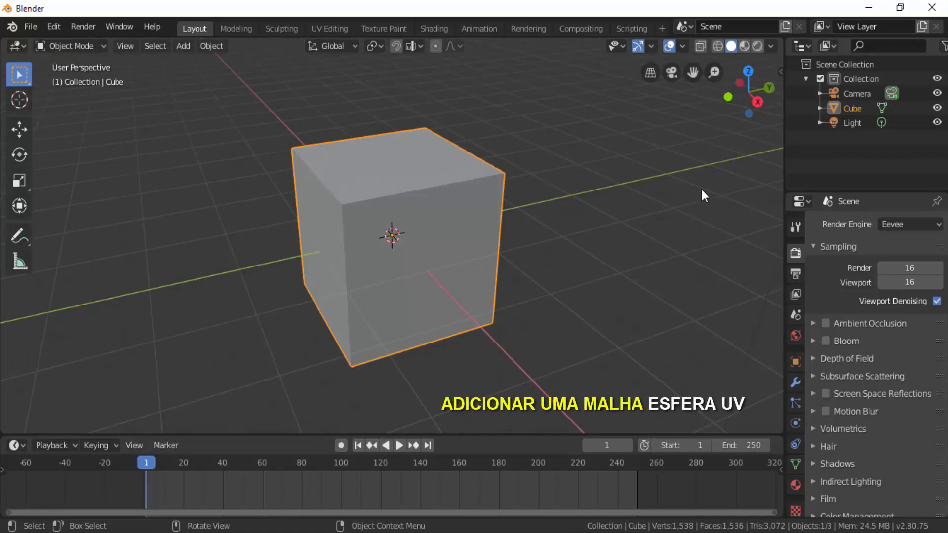
pyautogui.click(716, 47)
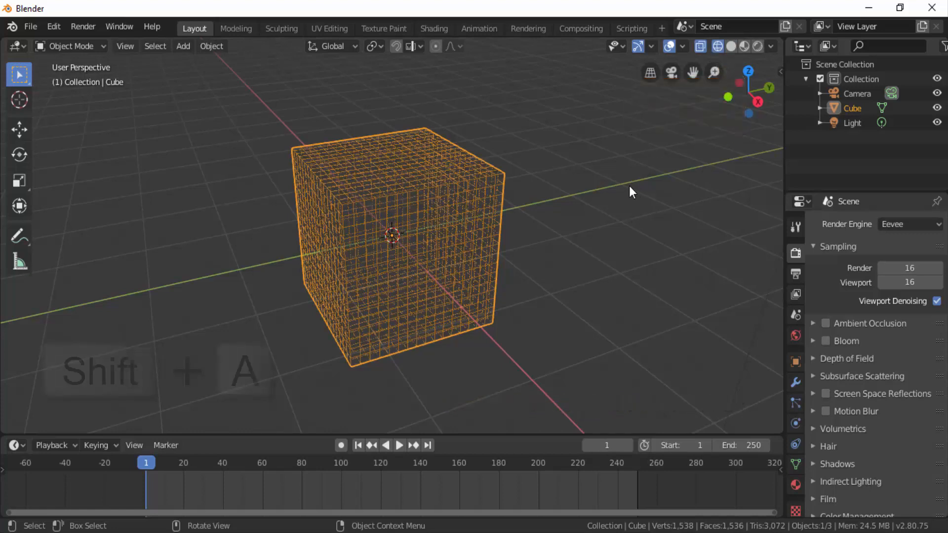
pyautogui.hotkey('shift', 'a')
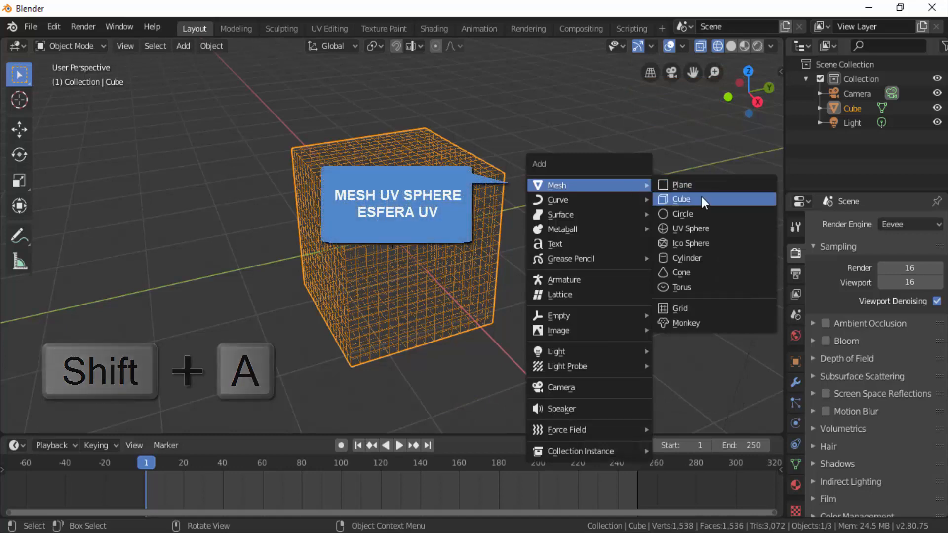
pyautogui.click(694, 229)
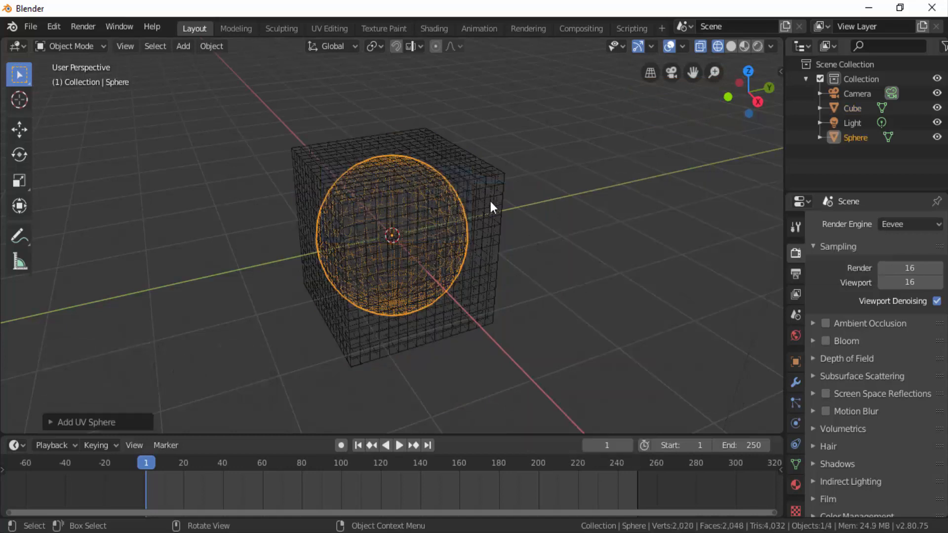
pyautogui.click(732, 46)
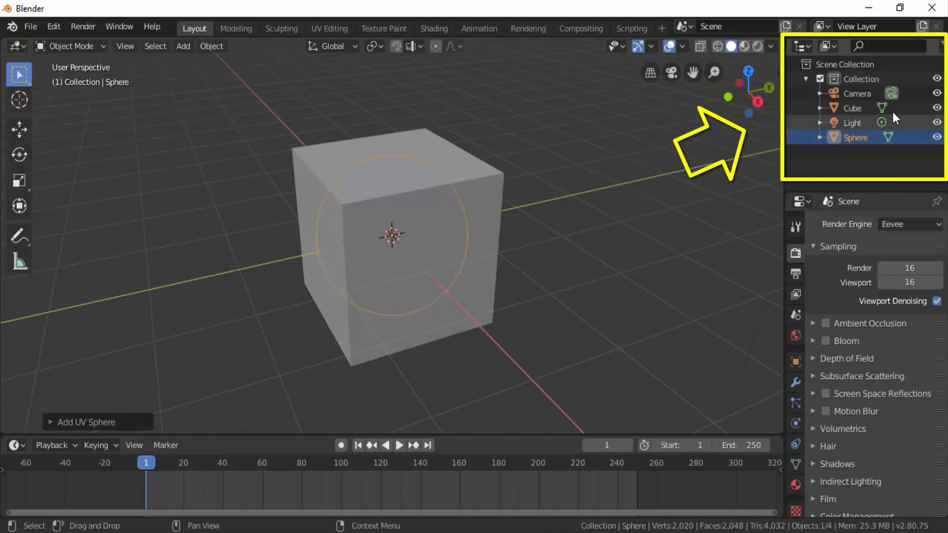
# Select the cube and add a Shrinkwrap modifier to it
pyautogui.click(864, 108)
pyautogui.click(853, 137)
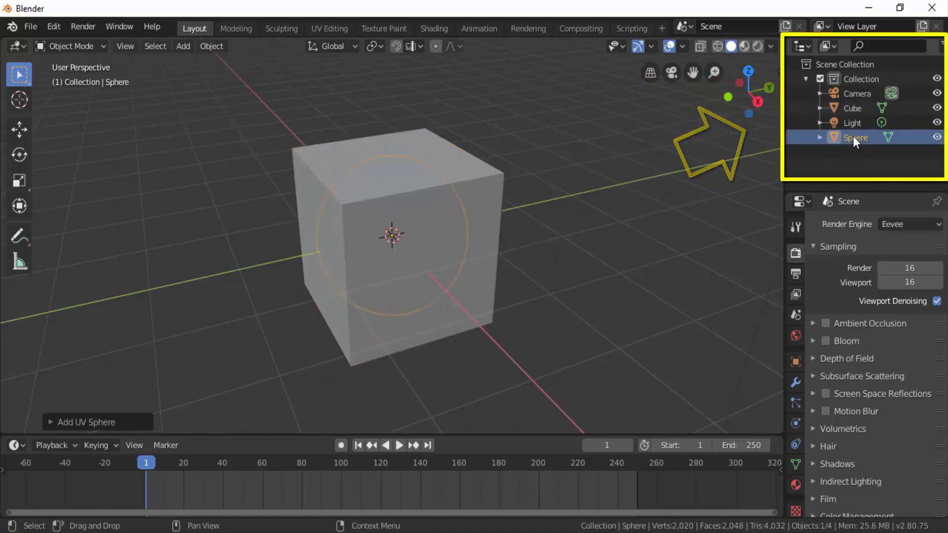
pyautogui.click(488, 184)
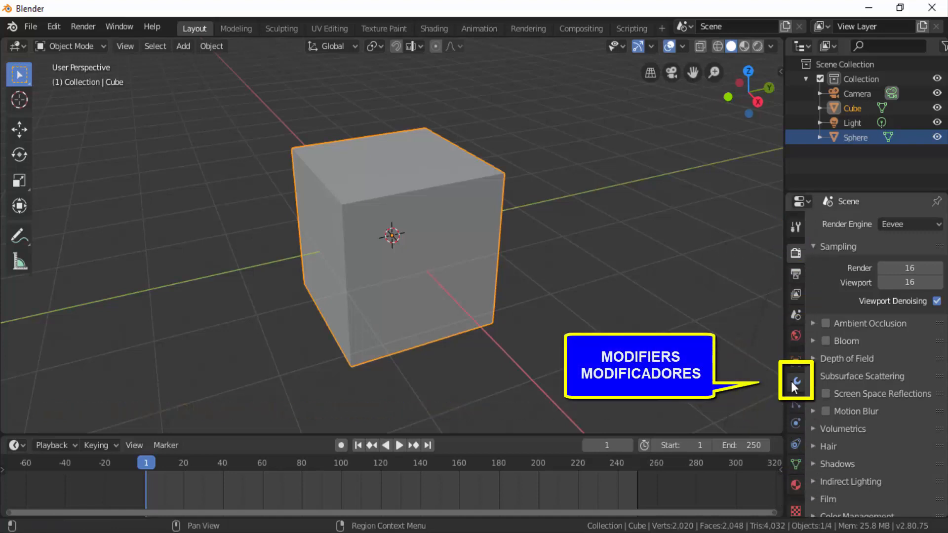
pyautogui.click(793, 381)
pyautogui.click(876, 227)
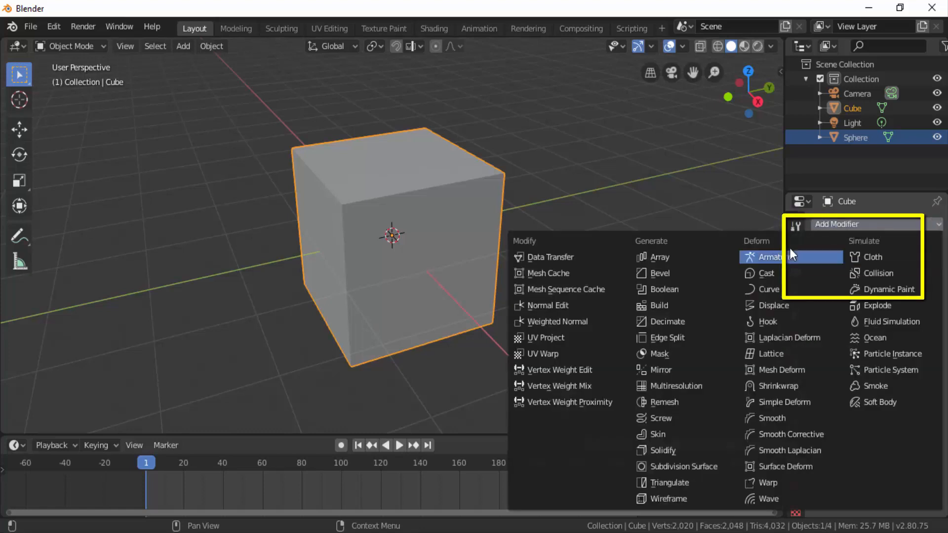
pyautogui.click(790, 387)
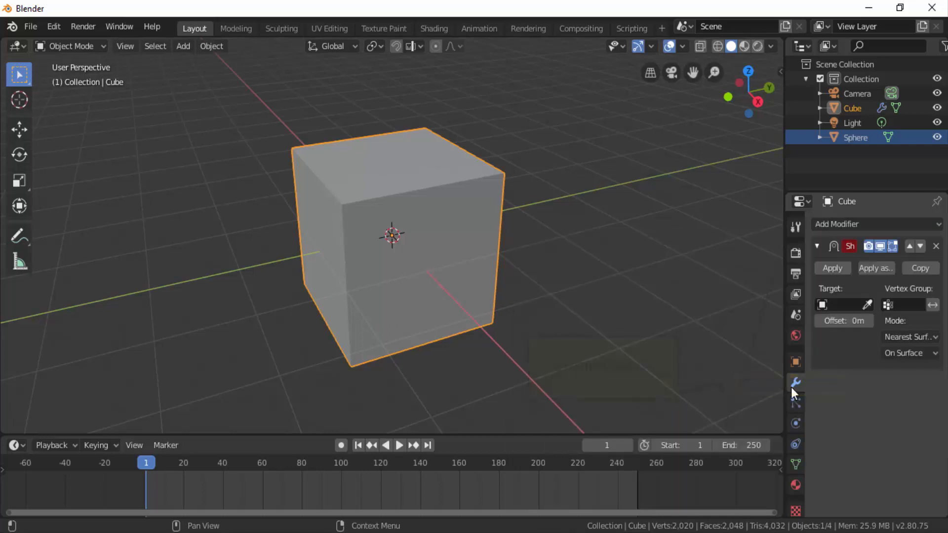
# Widen the modifier settings area and set the Shrinkwrap target to Sphere
pyautogui.moveTo(784, 297); pyautogui.dragTo(684, 286)
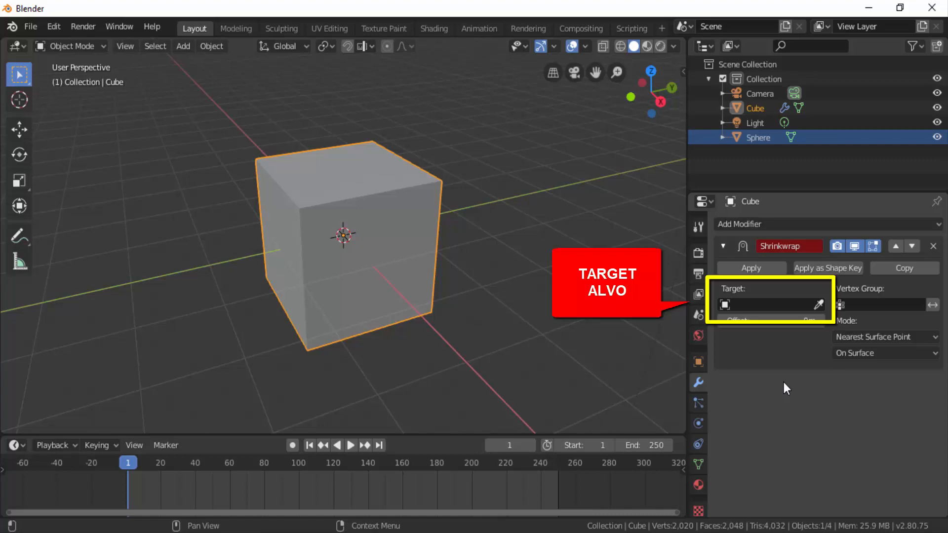
pyautogui.click(779, 307)
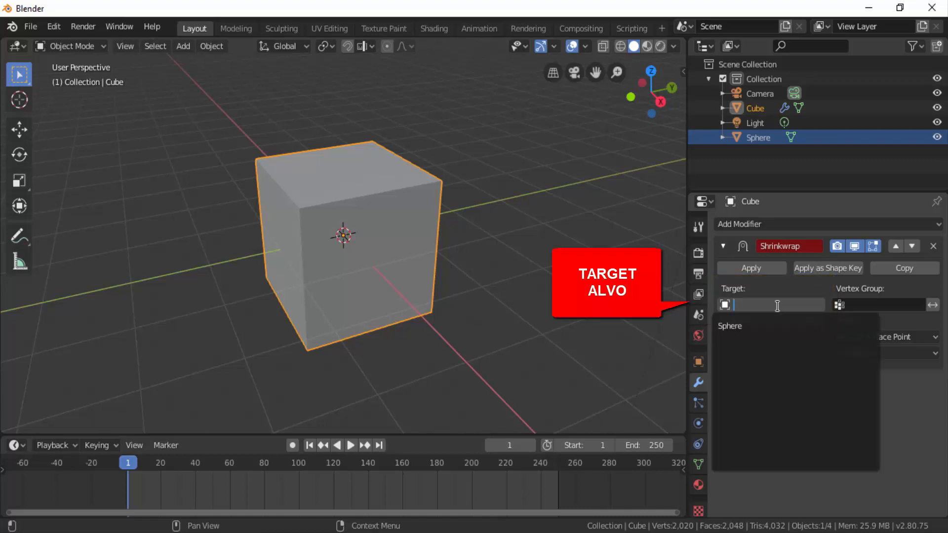
pyautogui.click(741, 331)
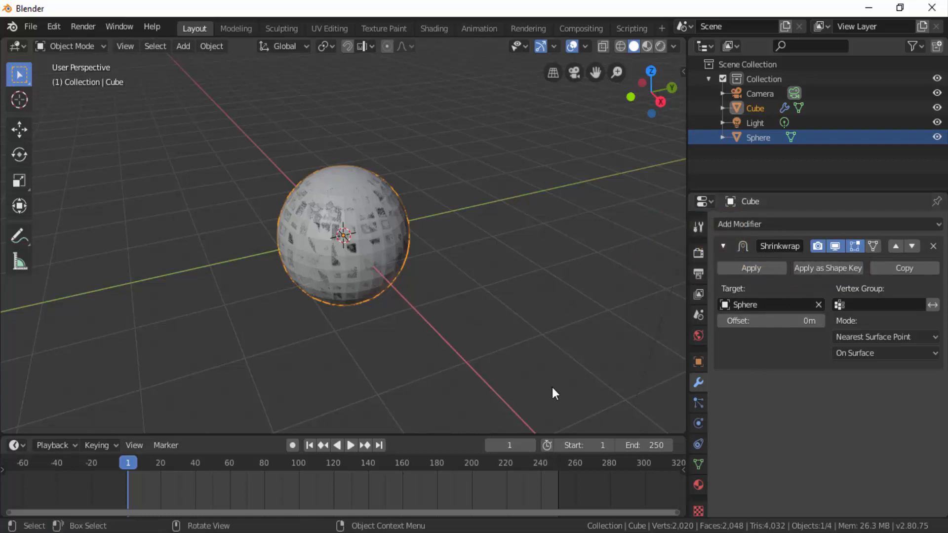
# Check the cube's shape key list and apply the Shrinkwrap modifier as a shape key
pyautogui.click(698, 465)
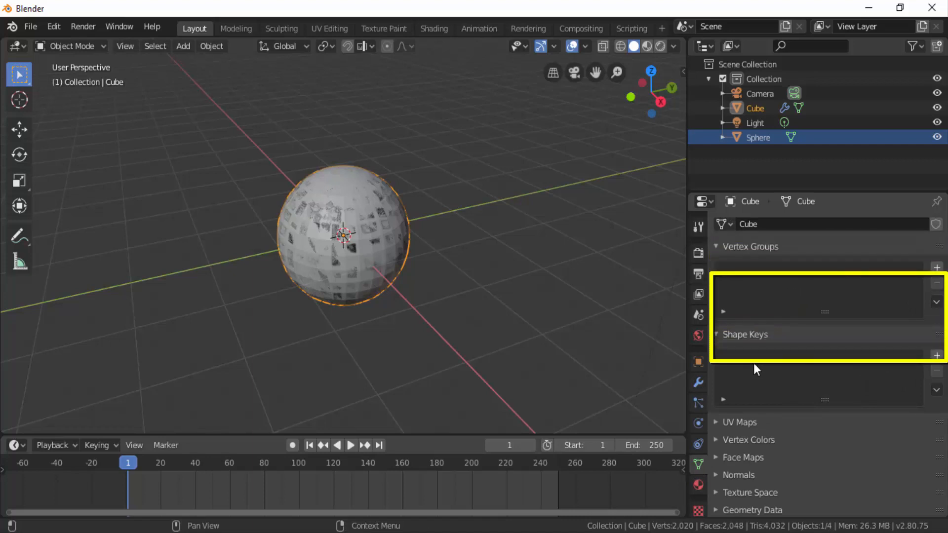
pyautogui.click(699, 381)
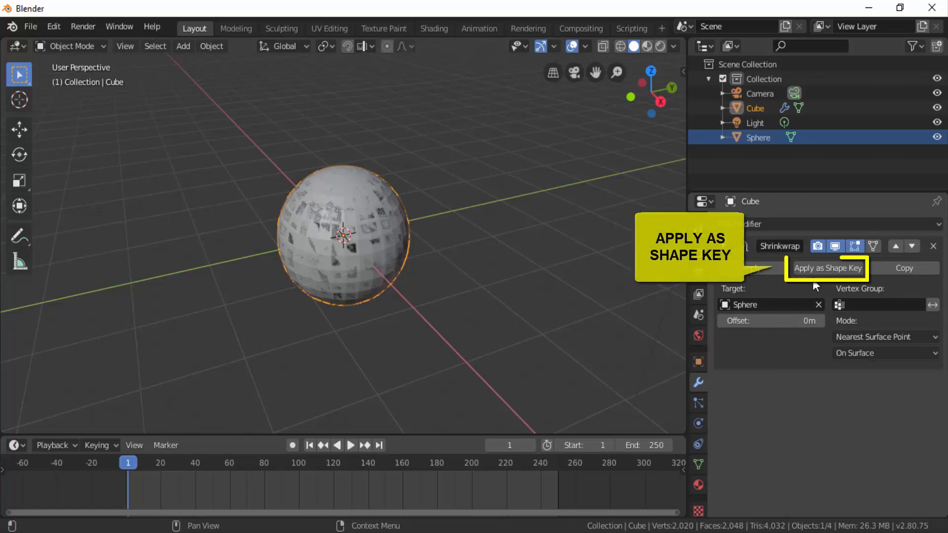
pyautogui.click(837, 271)
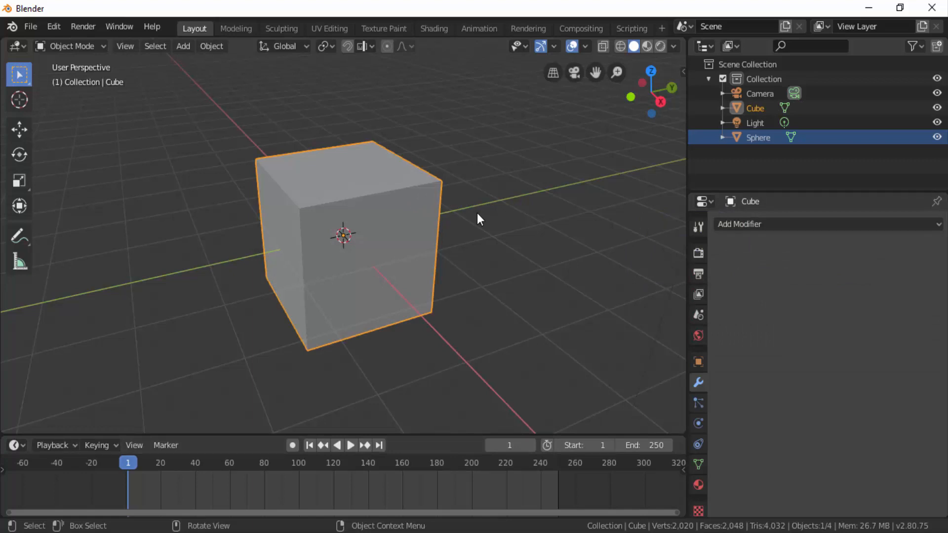
# Select the cube's Shrinkwrap shape key and set its value to 1.000
pyautogui.click(699, 464)
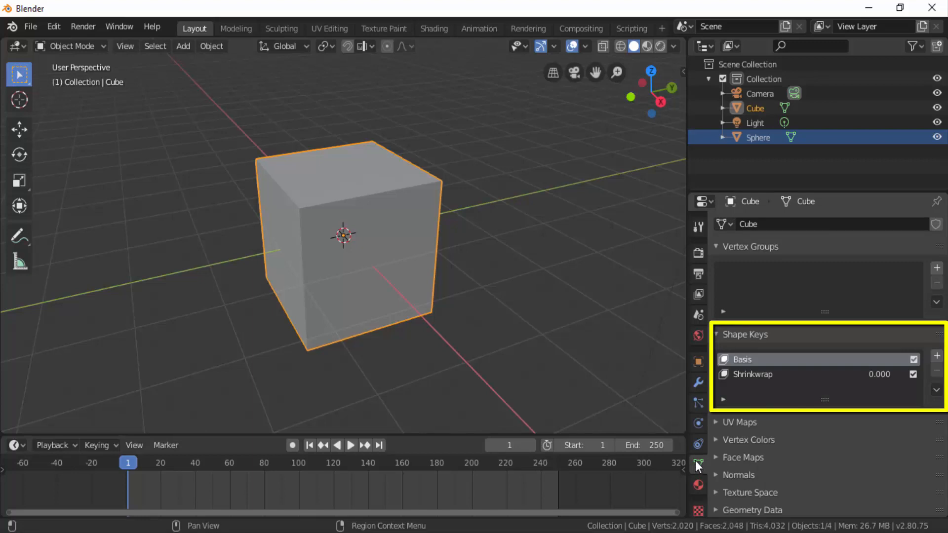
pyautogui.click(754, 375)
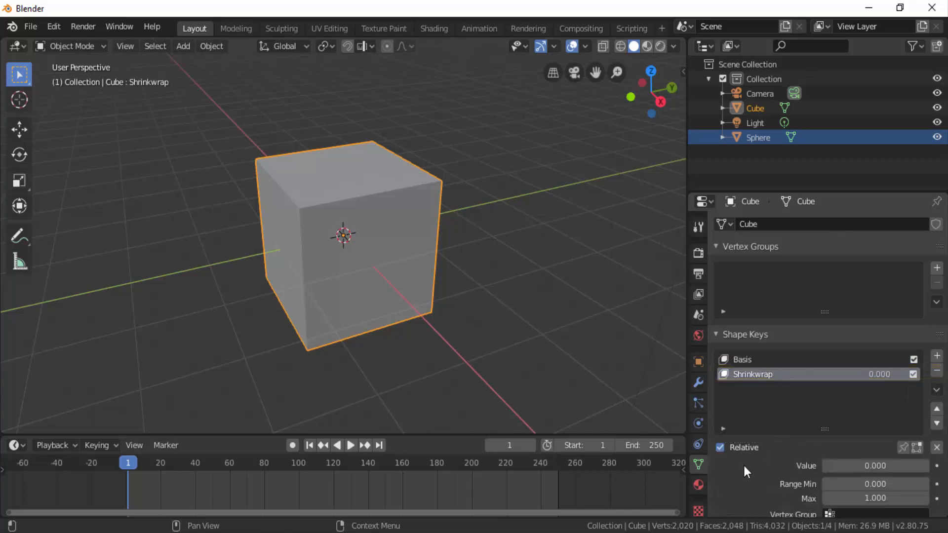
pyautogui.scroll(-2, 744, 466)
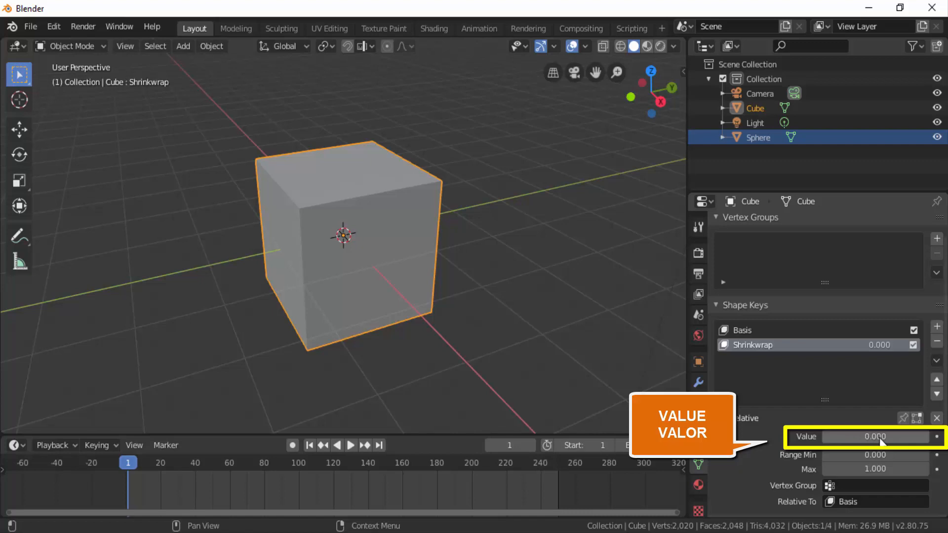
pyautogui.moveTo(881, 439); pyautogui.dragTo(930, 436)
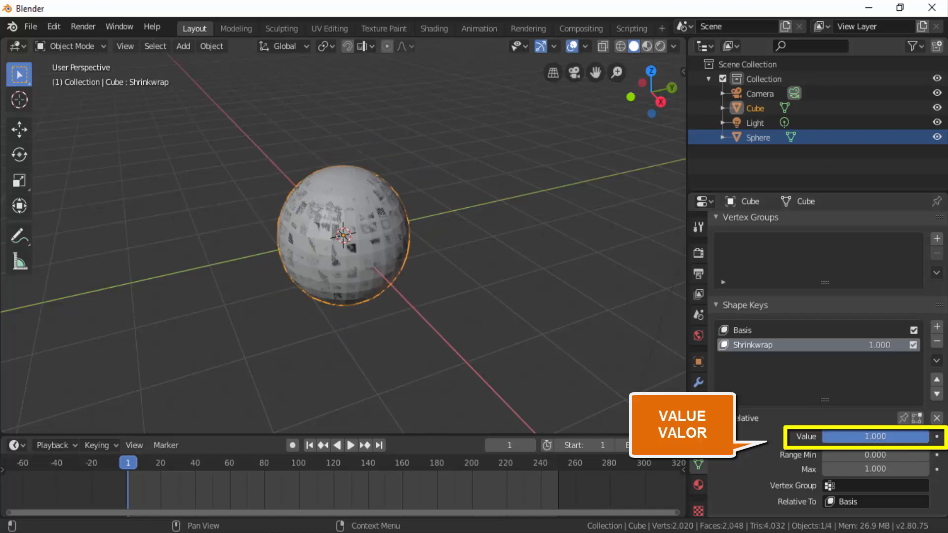
# Lower the Shrinkwrap shape key's value to 0.000 and raise it back to 1.000 to preview the morph
pyautogui.moveTo(929, 437); pyautogui.dragTo(824, 437)
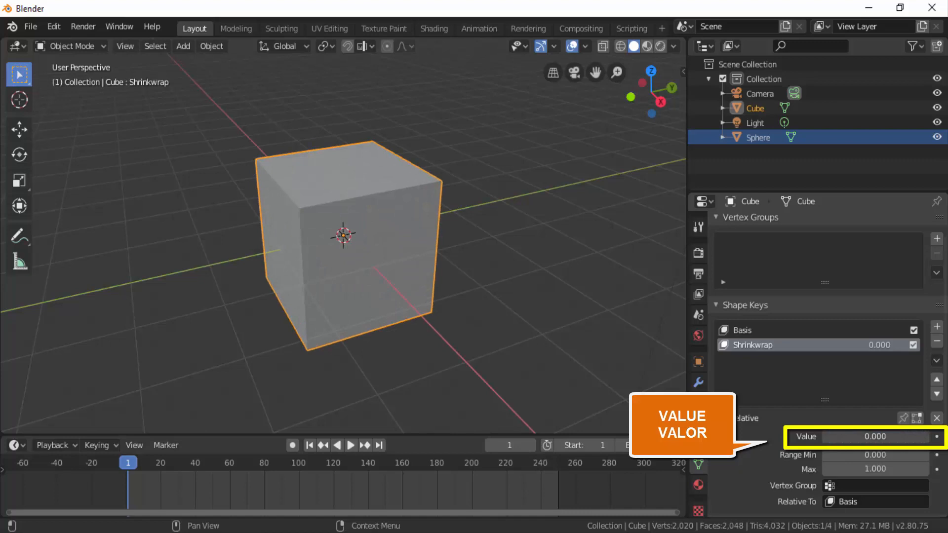
pyautogui.moveTo(824, 437)
pyautogui.mouseDown()
pyautogui.moveTo(929, 436)
pyautogui.moveTo(824, 436)
pyautogui.mouseUp()
pyautogui.moveTo(835, 438); pyautogui.dragTo(930, 437)
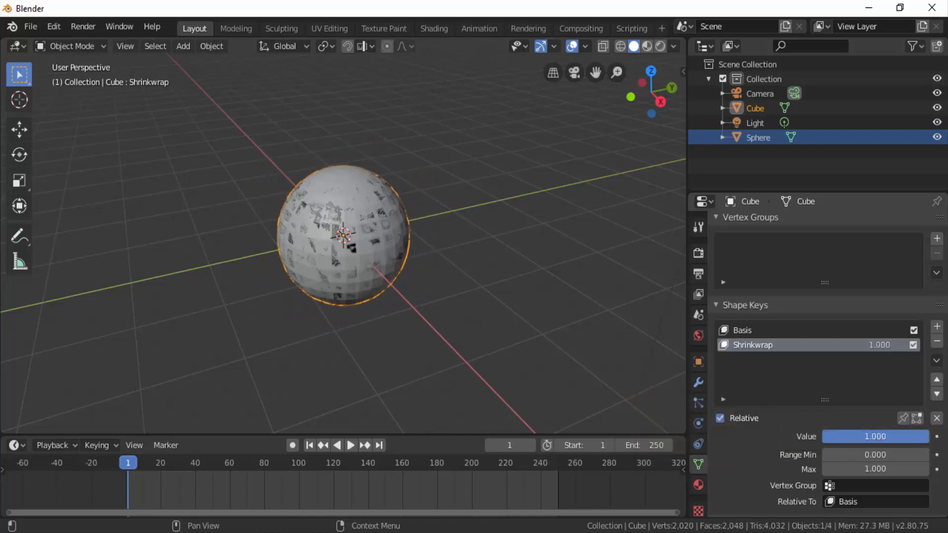
# Delete the UV sphere that served as the Shrinkwrap target
pyautogui.scroll(3, 425, 245)
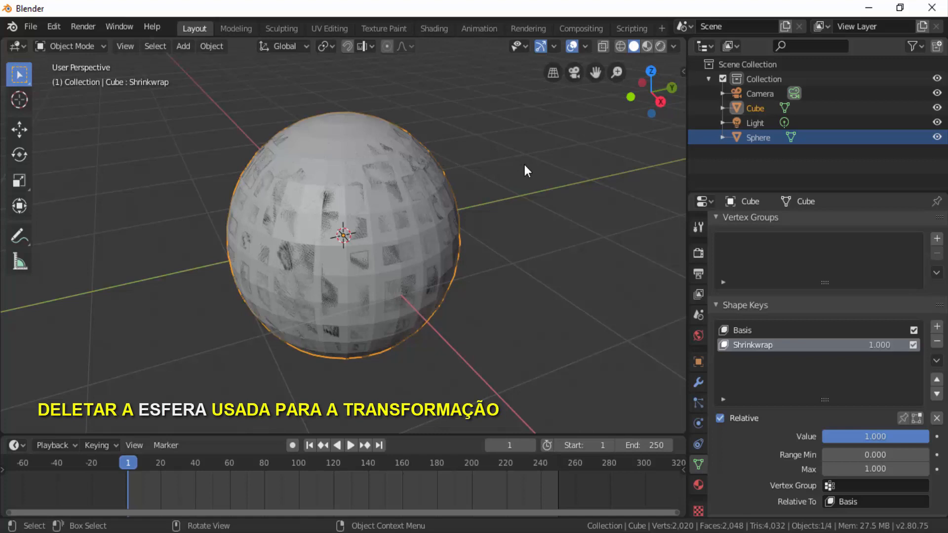
pyautogui.rightClick(757, 135)
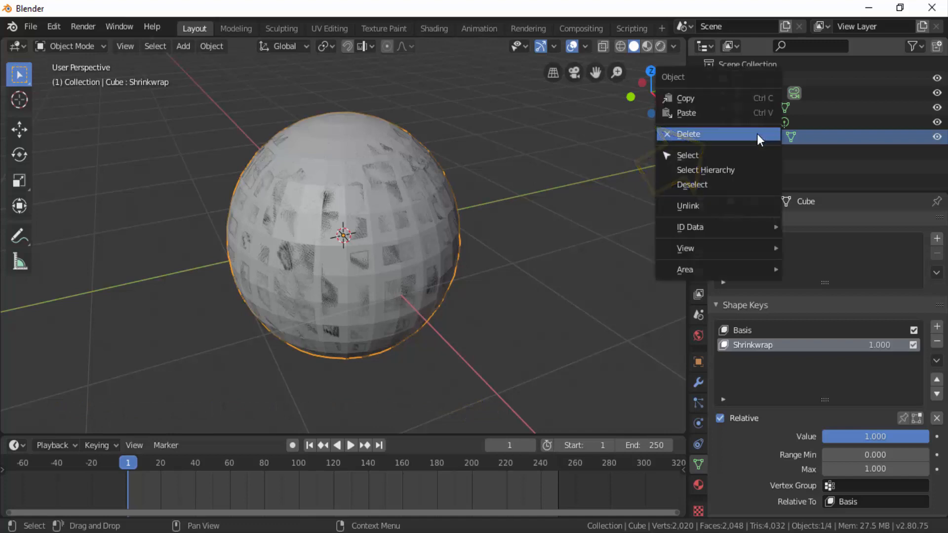
pyautogui.click(711, 135)
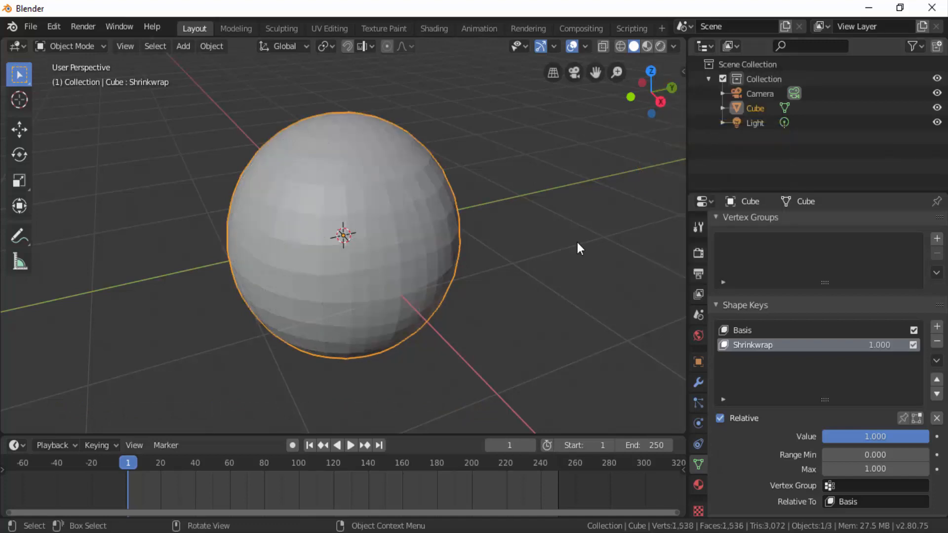
pyautogui.moveTo(903, 437)
pyautogui.mouseDown()
pyautogui.moveTo(796, 436)
pyautogui.moveTo(902, 439)
pyautogui.mouseUp()
# Shade the sphere-shaped cube smooth and set its Shrinkwrap shape key's value to 0.000
pyautogui.scroll(-1, 366, 209)
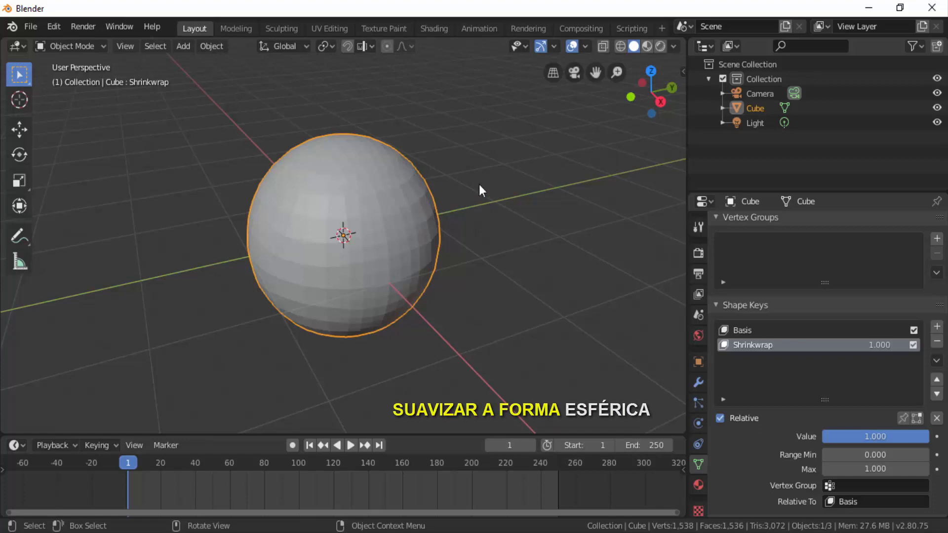
pyautogui.rightClick(554, 164)
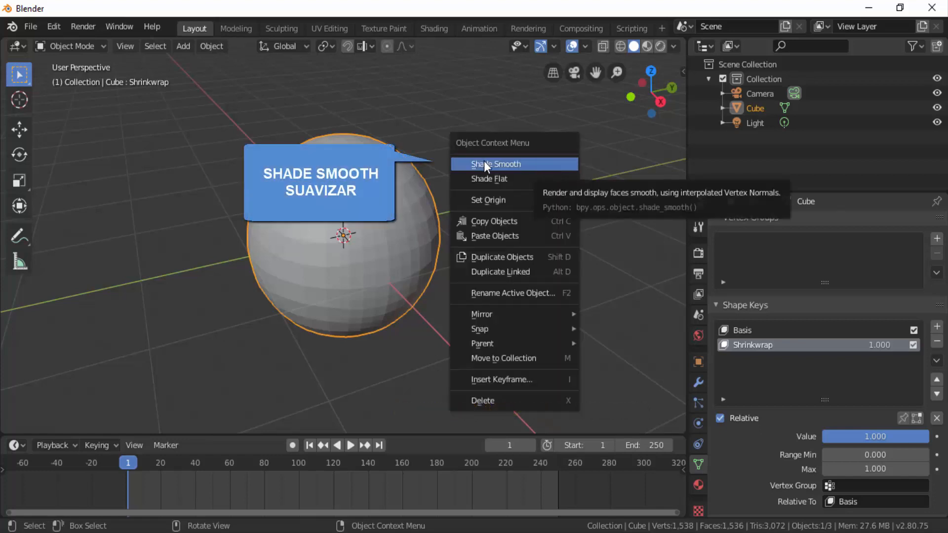
pyautogui.click(505, 163)
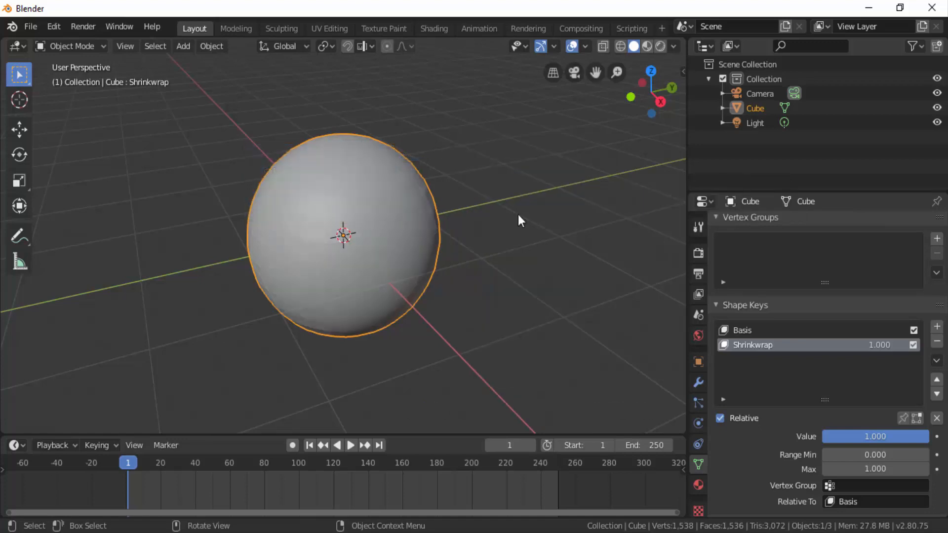
pyautogui.moveTo(913, 440); pyautogui.dragTo(813, 434)
pyautogui.scroll(-1, 251, 257)
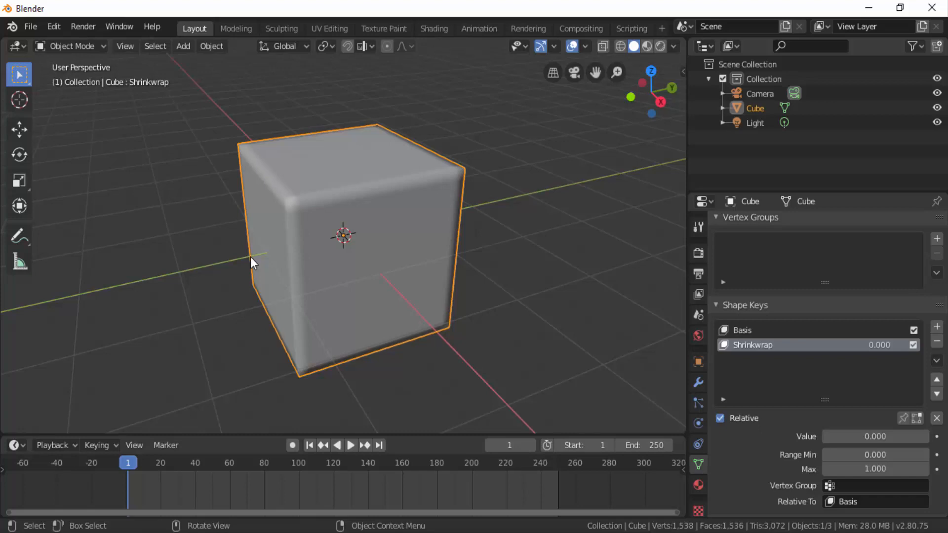
# Add a Bevel modifier to the cube with a width of 0.02 m and 3 segments
pyautogui.click(698, 383)
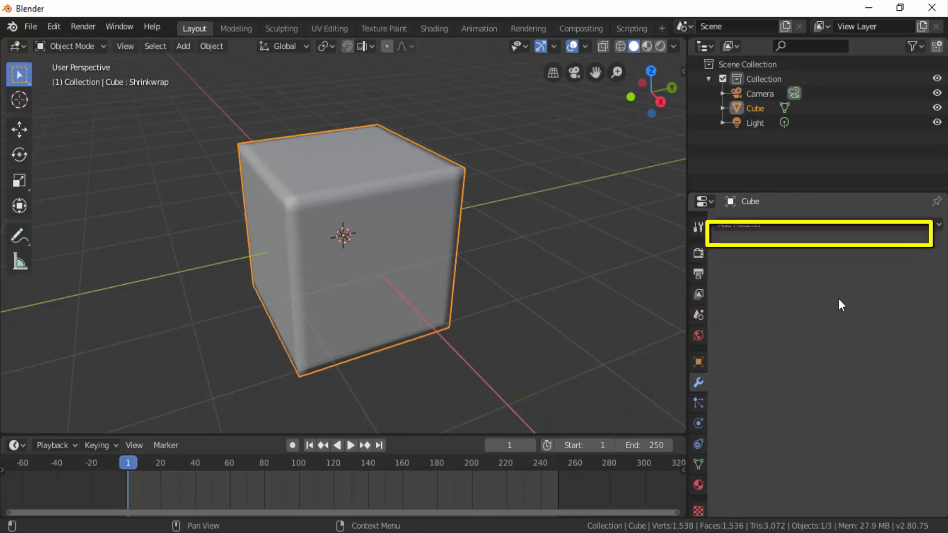
pyautogui.click(896, 225)
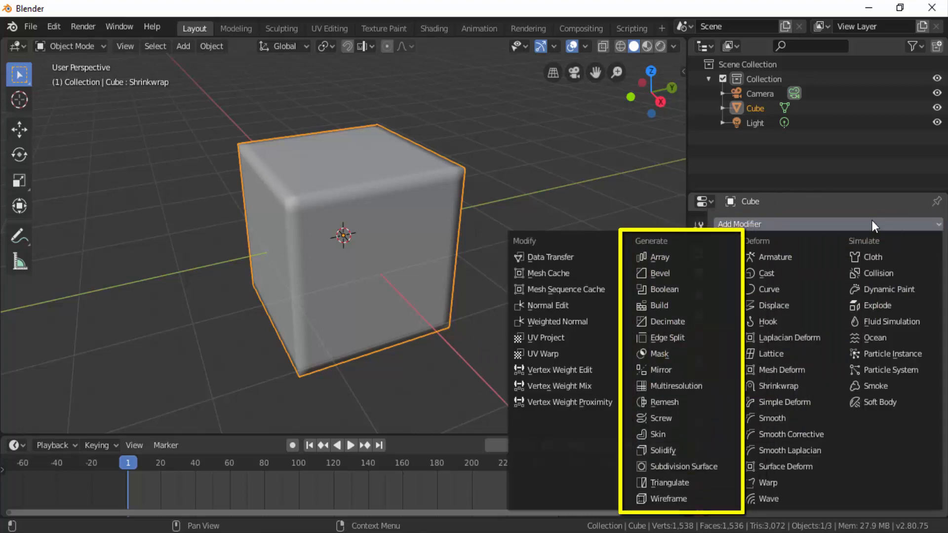
pyautogui.click(665, 280)
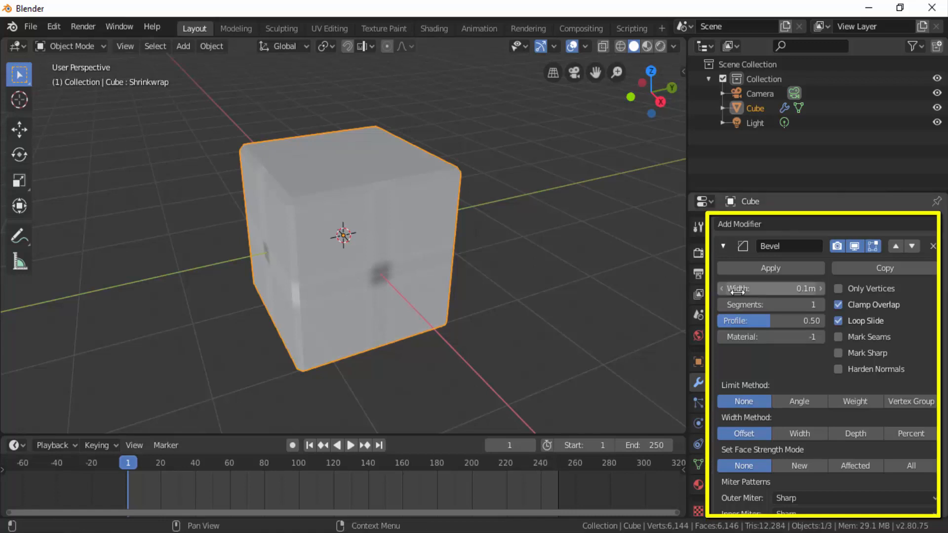
pyautogui.click(782, 291)
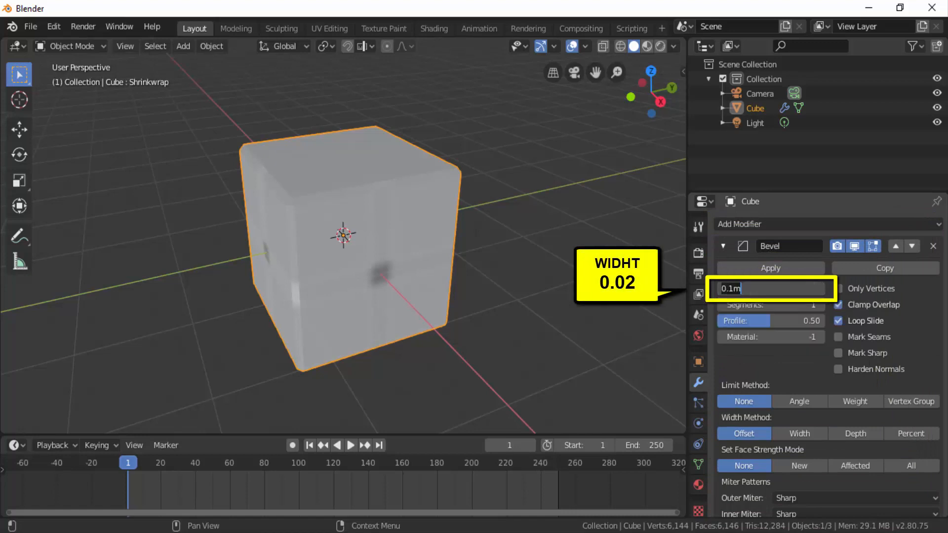
pyautogui.write('0.02')
pyautogui.press('Return')
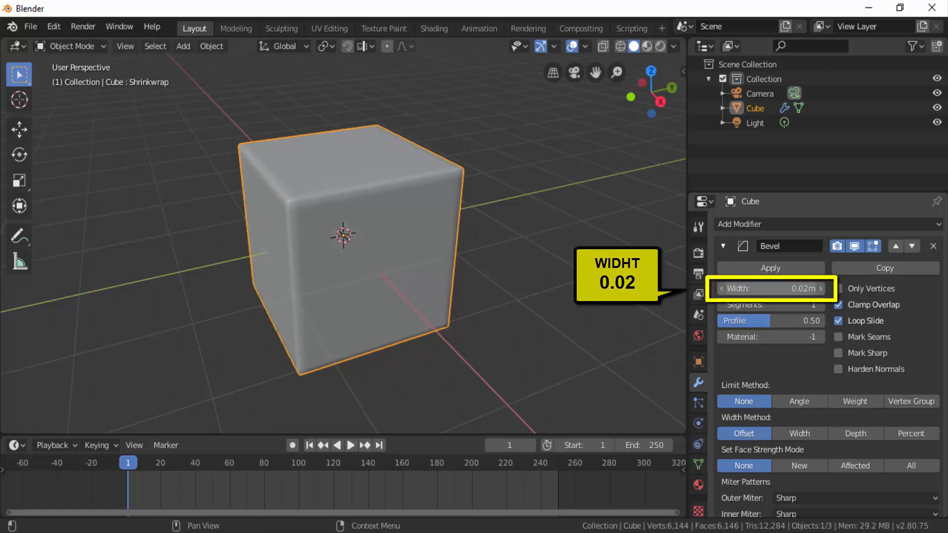
pyautogui.click(822, 306)
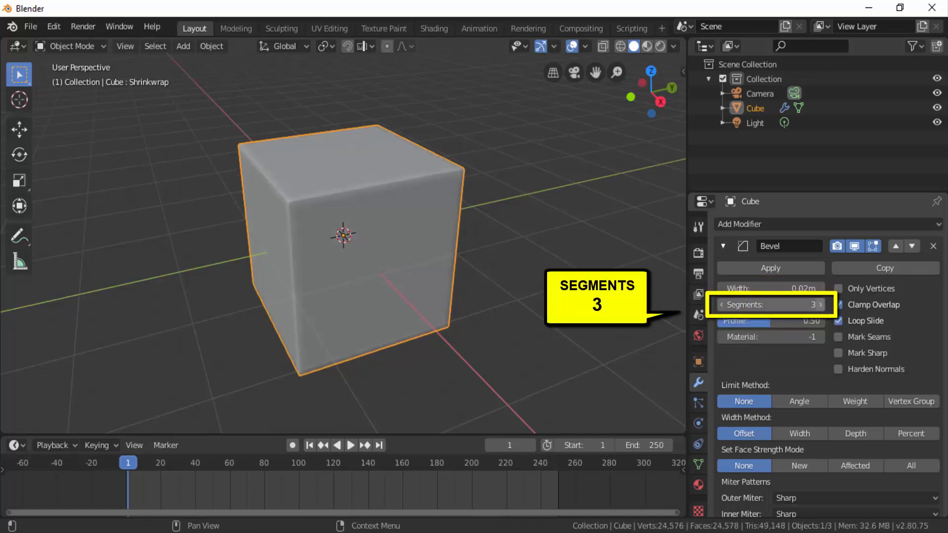
pyautogui.click(822, 306)
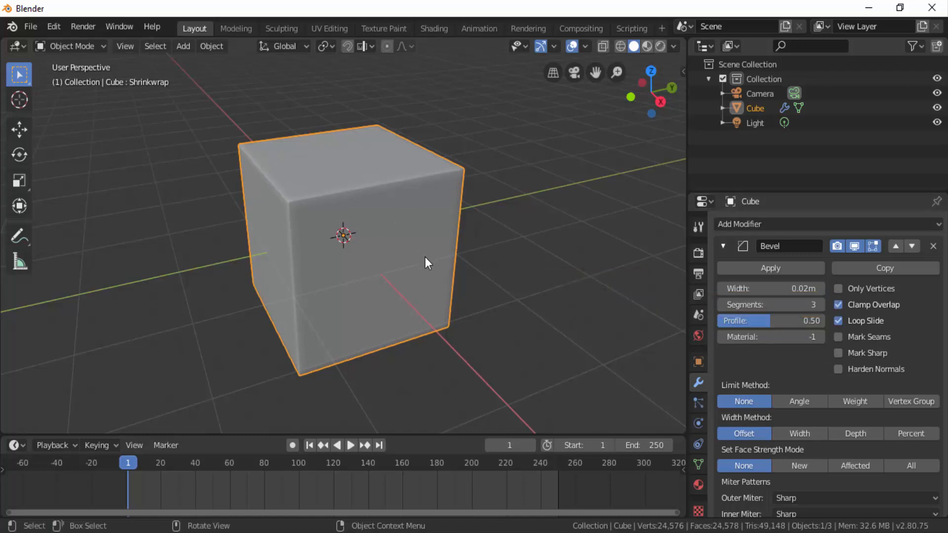
# Raise the Shrinkwrap shape key's value to 1.000 and set the Bevel modifier's limit method to Angle
pyautogui.click(698, 463)
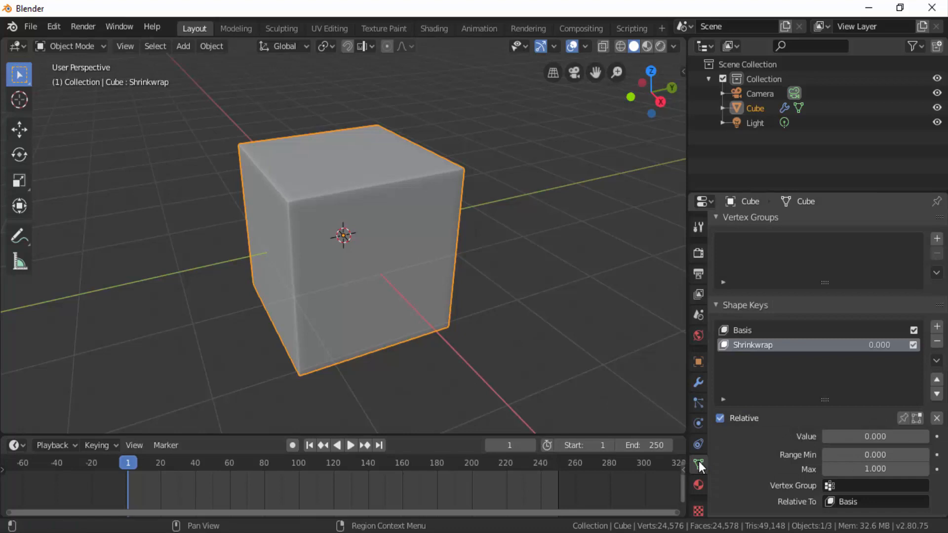
pyautogui.moveTo(835, 437); pyautogui.dragTo(943, 437)
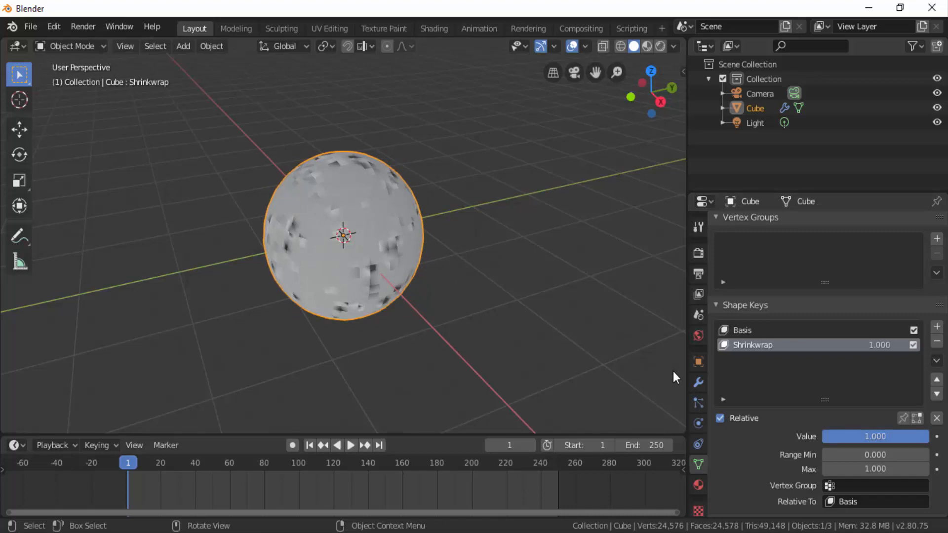
pyautogui.click(698, 380)
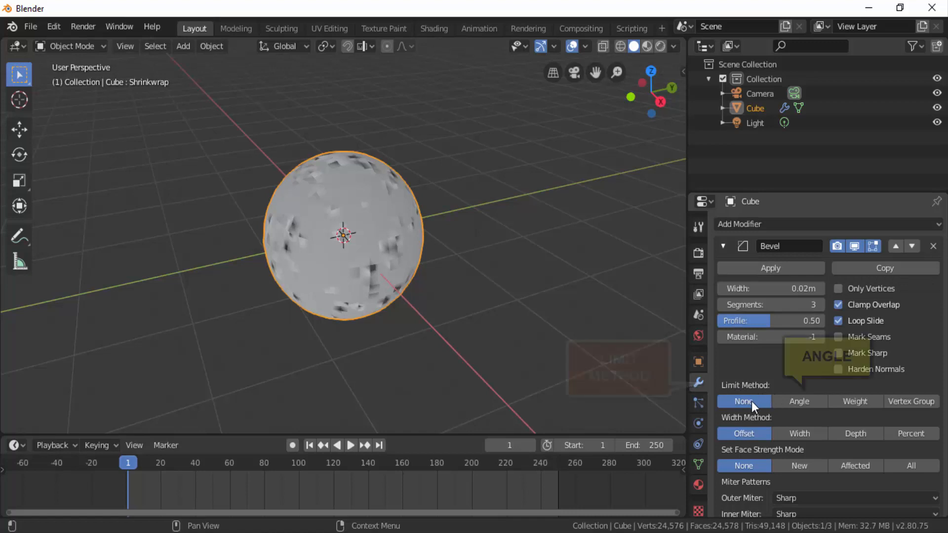
pyautogui.click(799, 400)
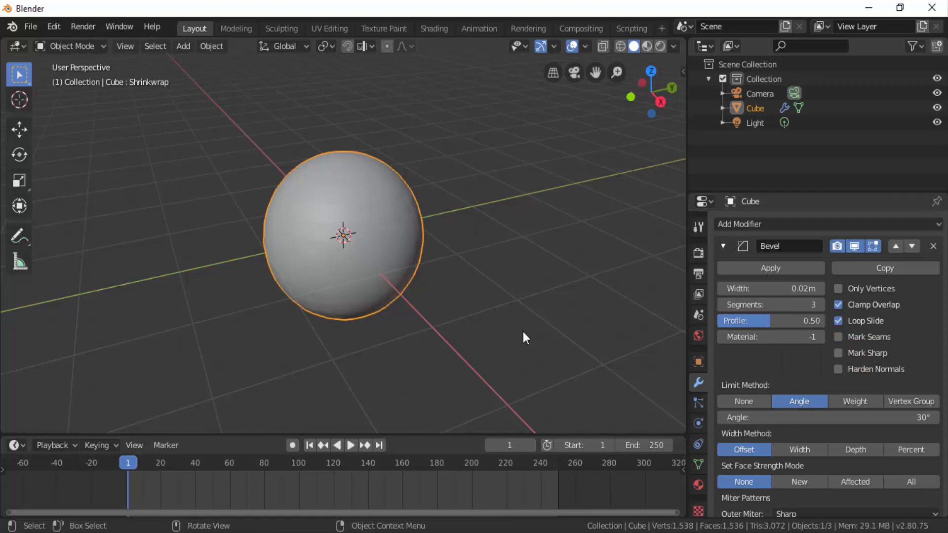
# Lower the Shrinkwrap shape key's value to 0.000 to return the mesh to its cube form
pyautogui.click(699, 463)
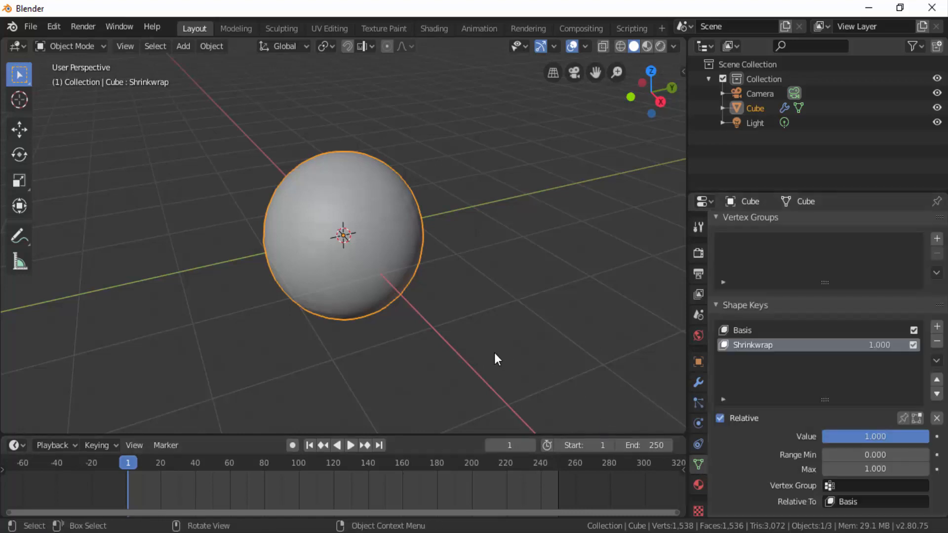
pyautogui.scroll(-3, 491, 328)
pyautogui.scroll(-3, 492, 329)
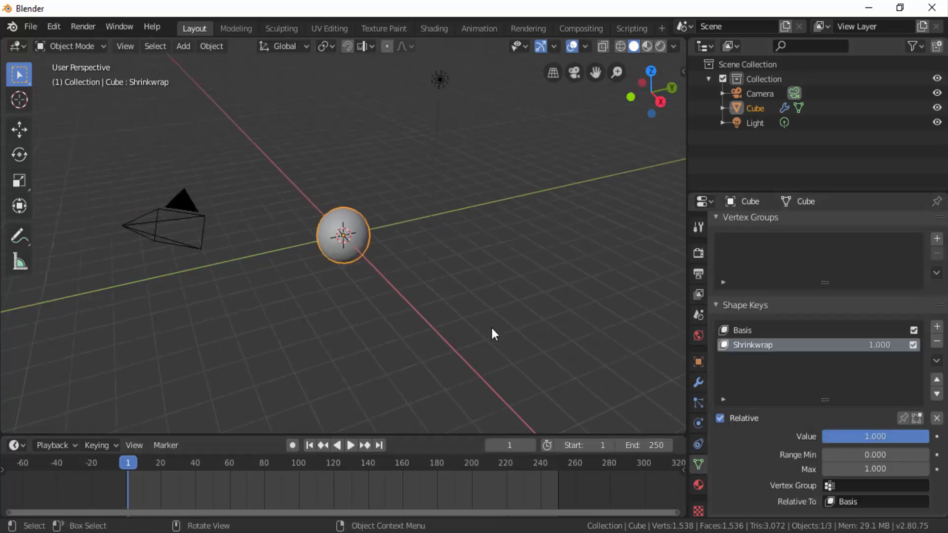
pyautogui.scroll(2, 492, 328)
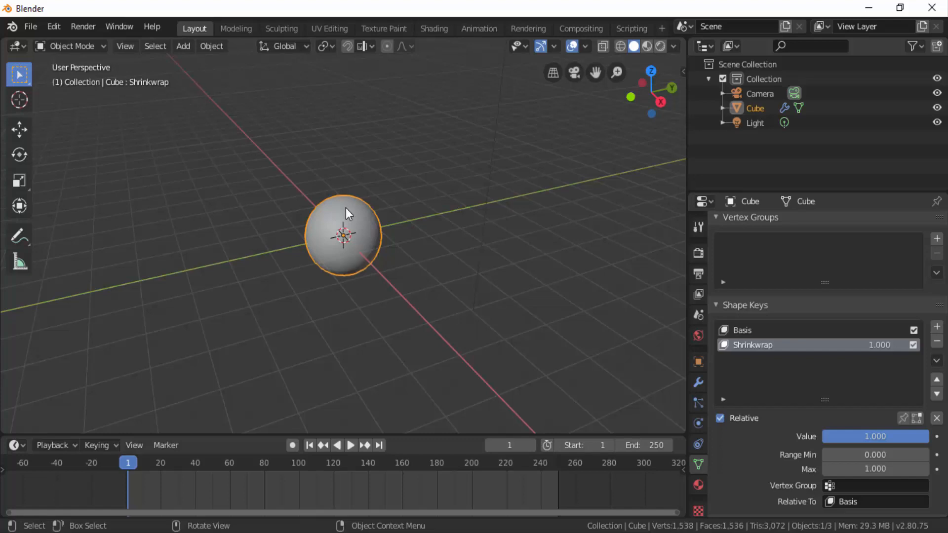
pyautogui.moveTo(914, 437); pyautogui.dragTo(783, 460)
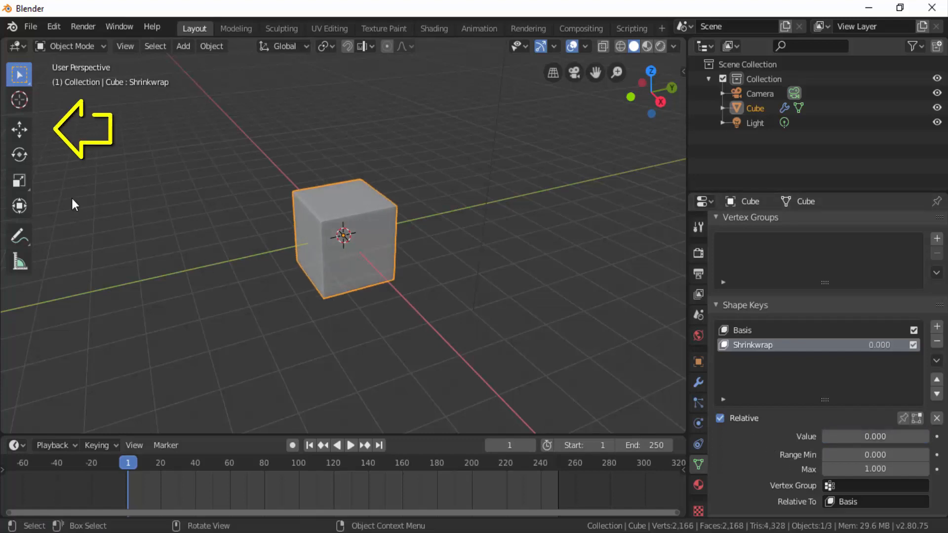
# Move the cube straight up along the Z axis, well above the grid floor
pyautogui.click(18, 130)
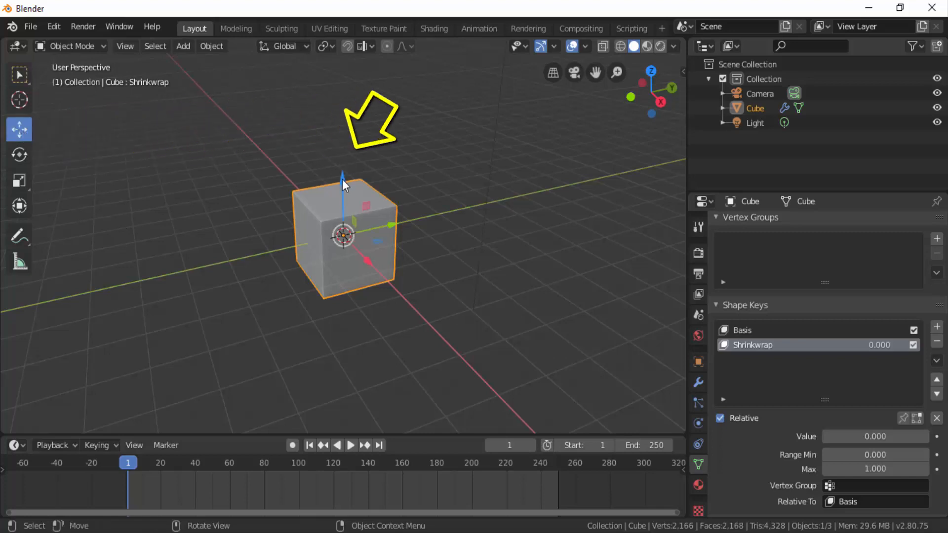
pyautogui.moveTo(342, 178); pyautogui.dragTo(344, 71)
pyautogui.press('Escape')
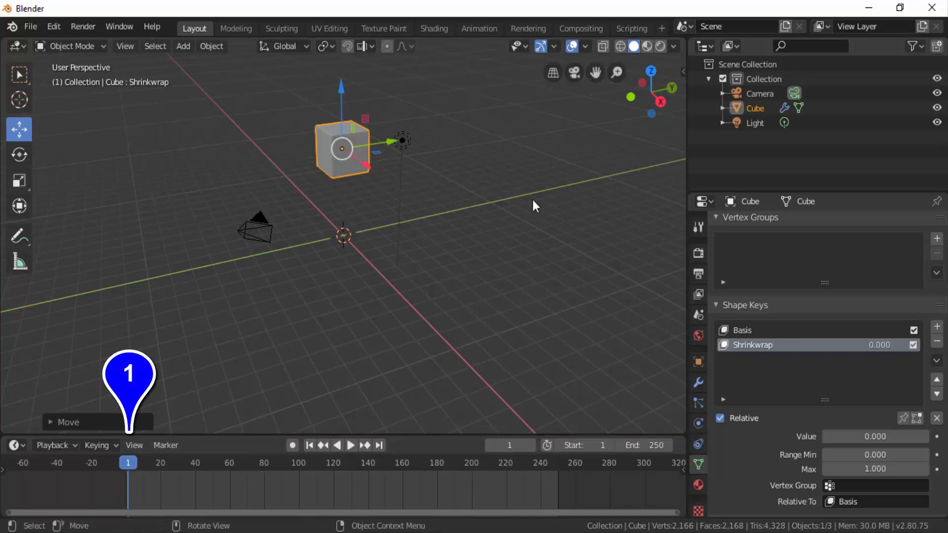
# Insert LocRotScale keyframes for the raised cube at frame 1 and frame 80
pyautogui.press('i')
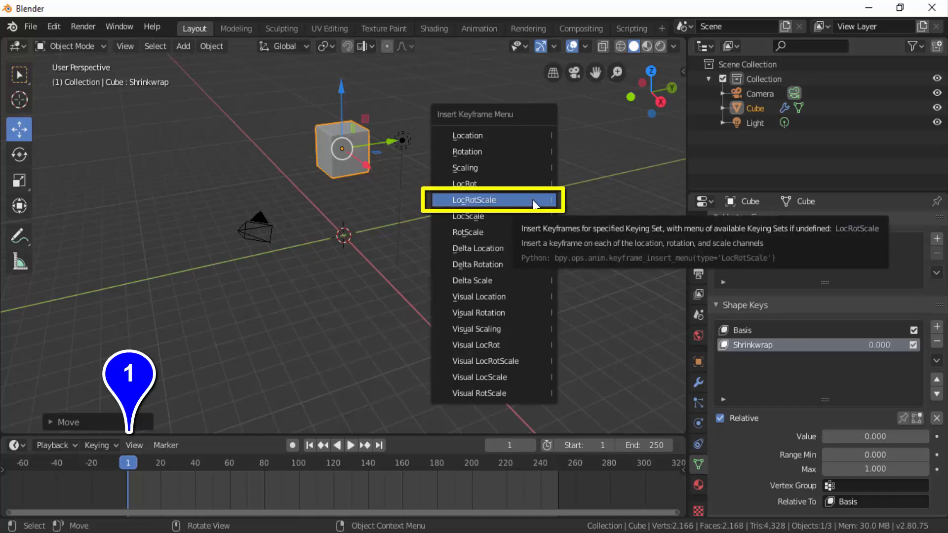
pyautogui.click(533, 200)
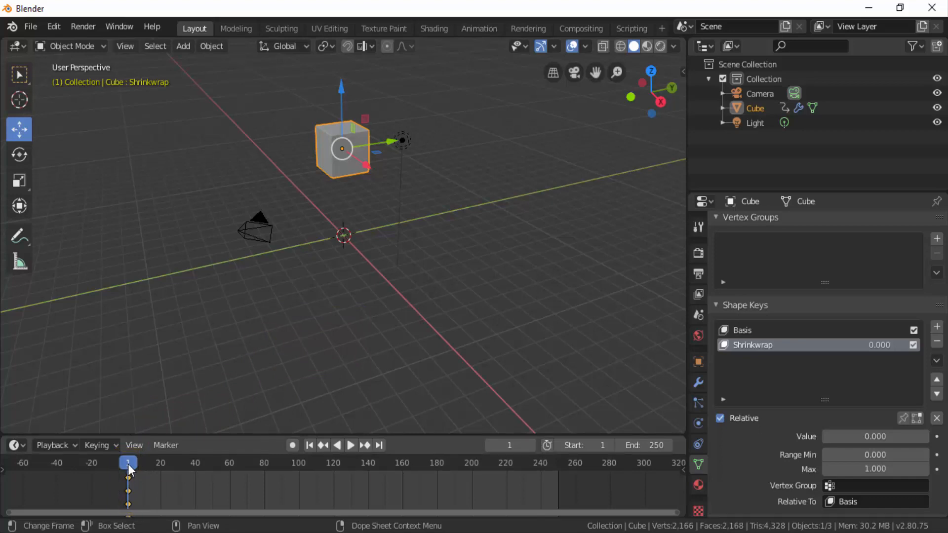
pyautogui.moveTo(128, 465); pyautogui.dragTo(265, 461)
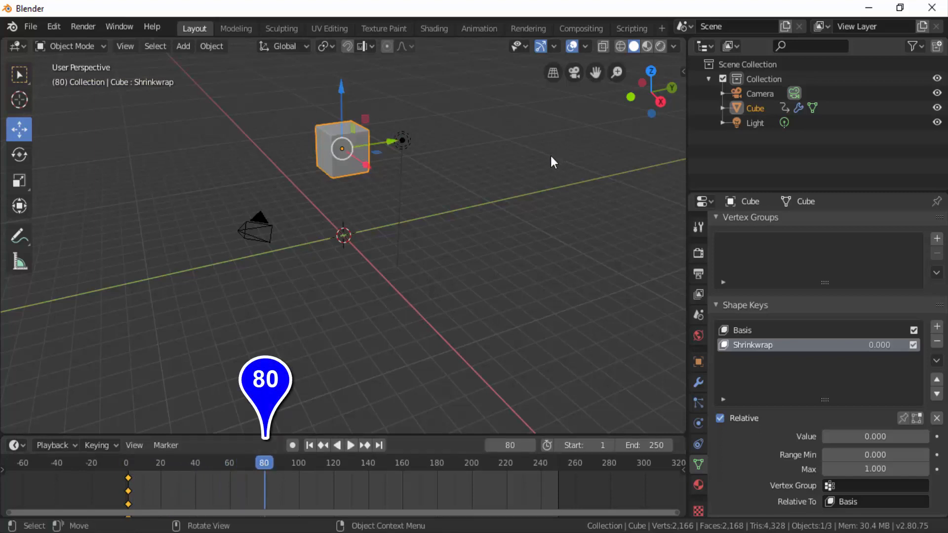
pyautogui.press('i')
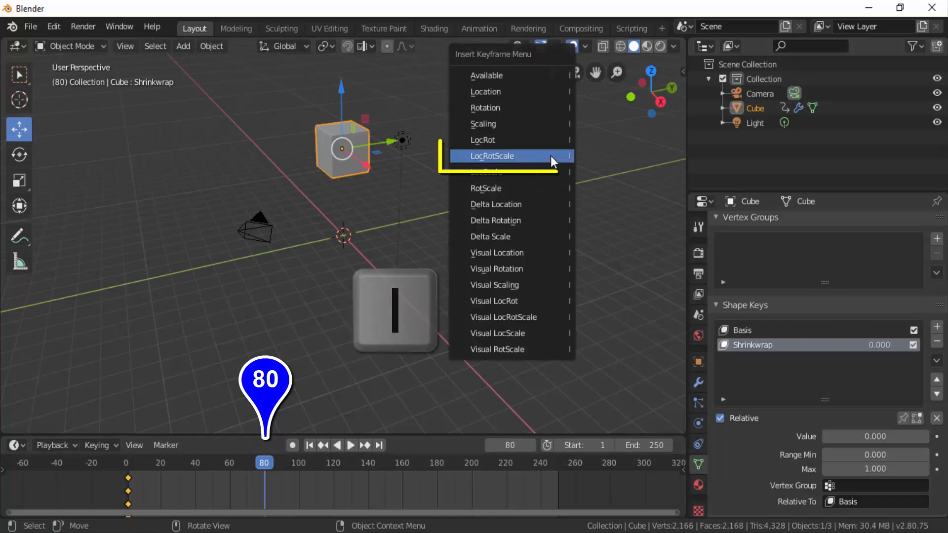
pyautogui.click(550, 156)
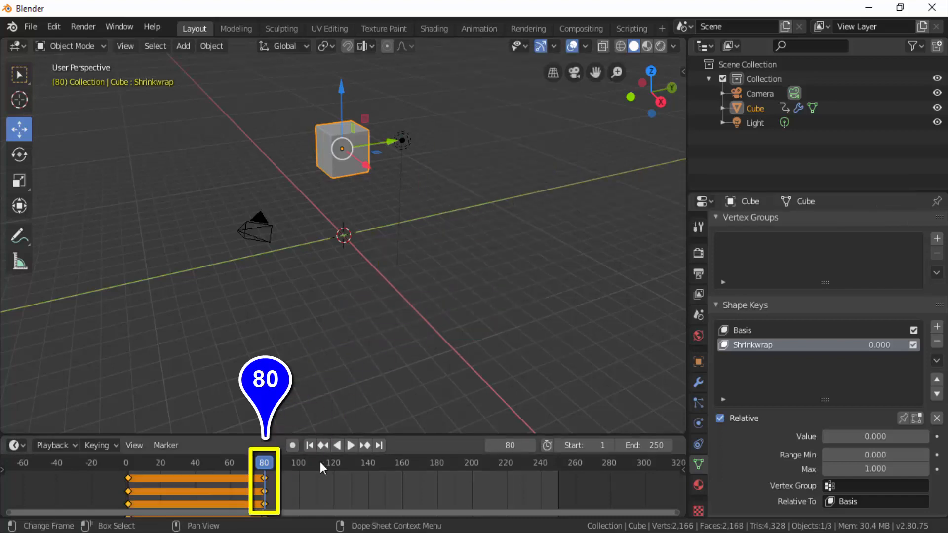
# Play the keyframed animation from the start, stop it and return to frame 1
pyautogui.click(310, 446)
pyautogui.click(350, 446)
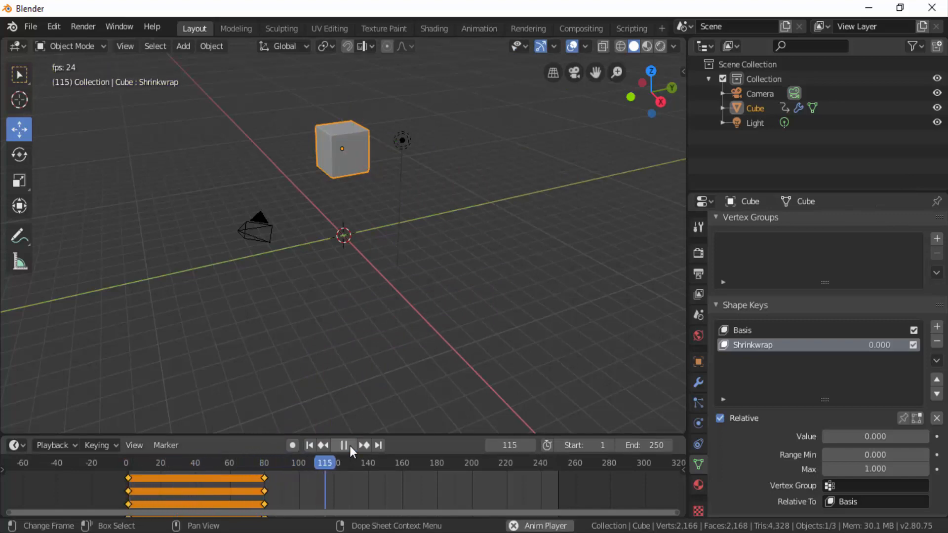
pyautogui.click(342, 445)
pyautogui.click(309, 445)
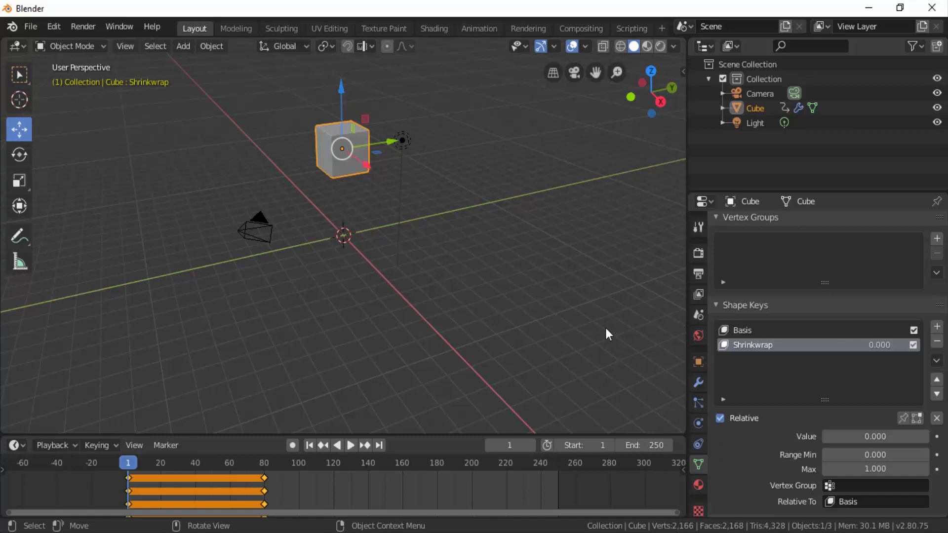
# Enable Rigid Body physics on the cube and set its collision shape to Mesh
pyautogui.click(697, 424)
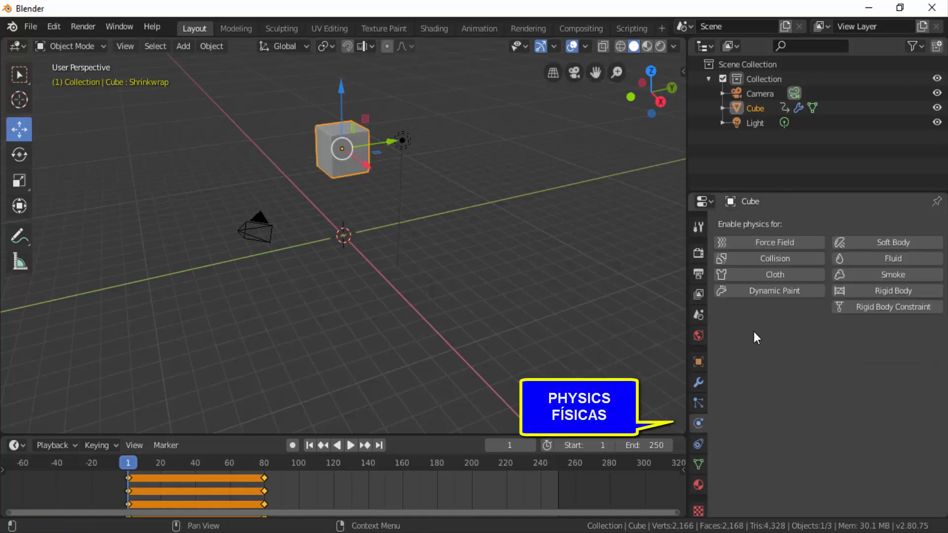
pyautogui.click(895, 289)
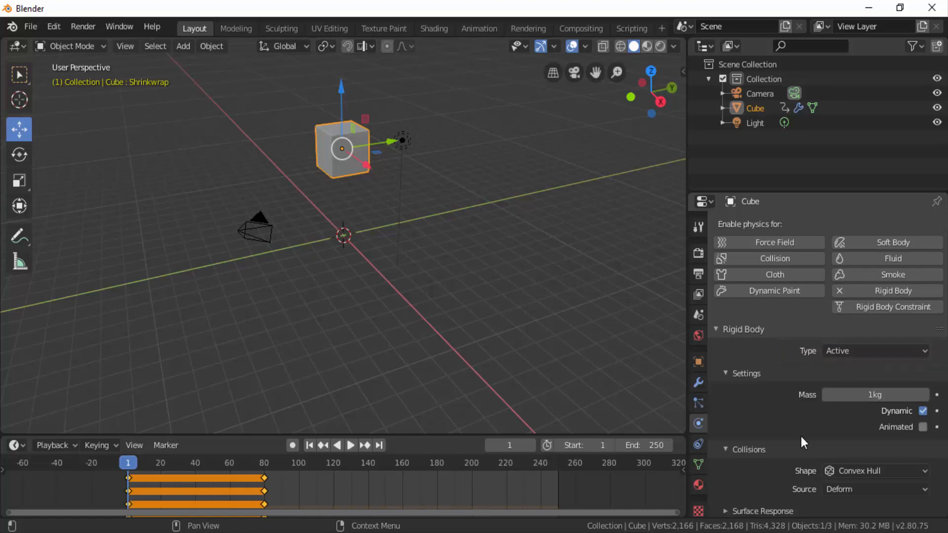
pyautogui.scroll(-3, 744, 461)
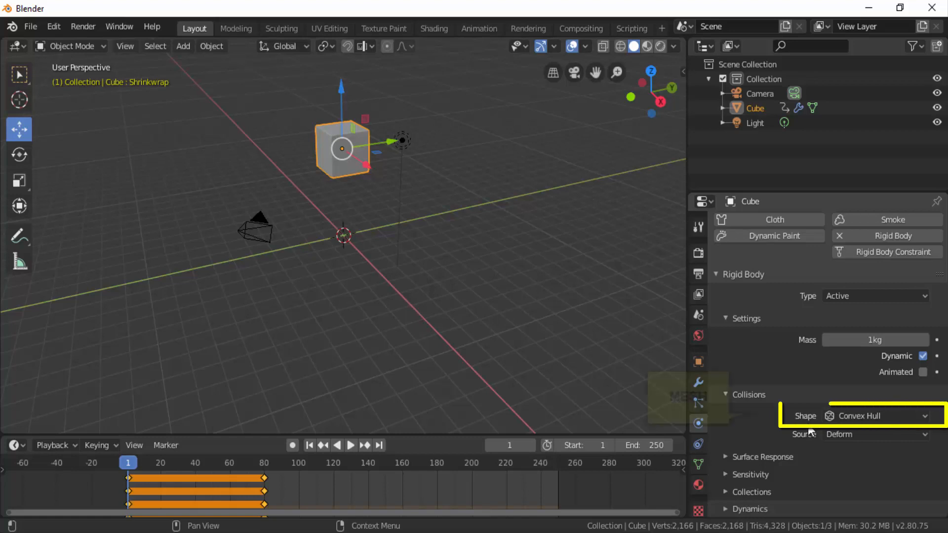
pyautogui.click(896, 420)
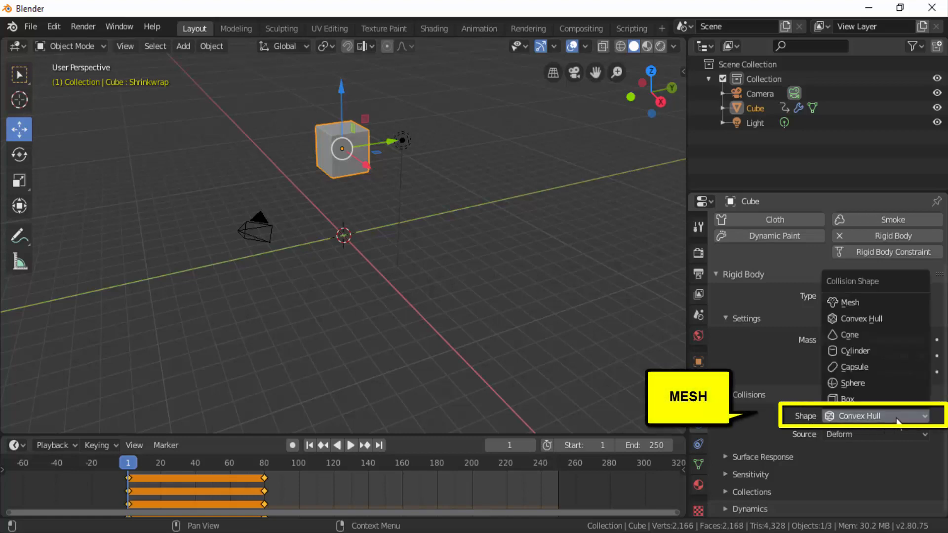
pyautogui.click(859, 302)
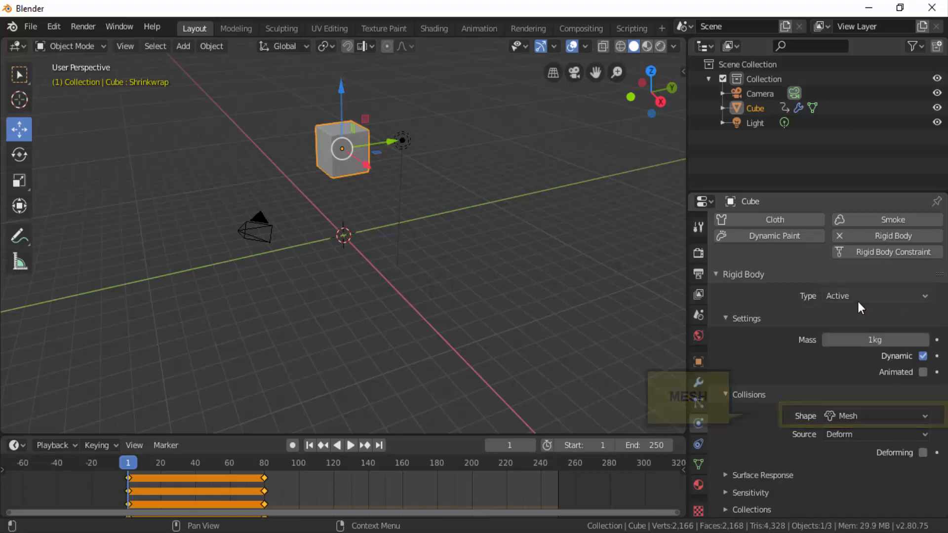
# Play the rigid body simulation to check the cube's fall, then stop it and return to frame 1
pyautogui.click(351, 446)
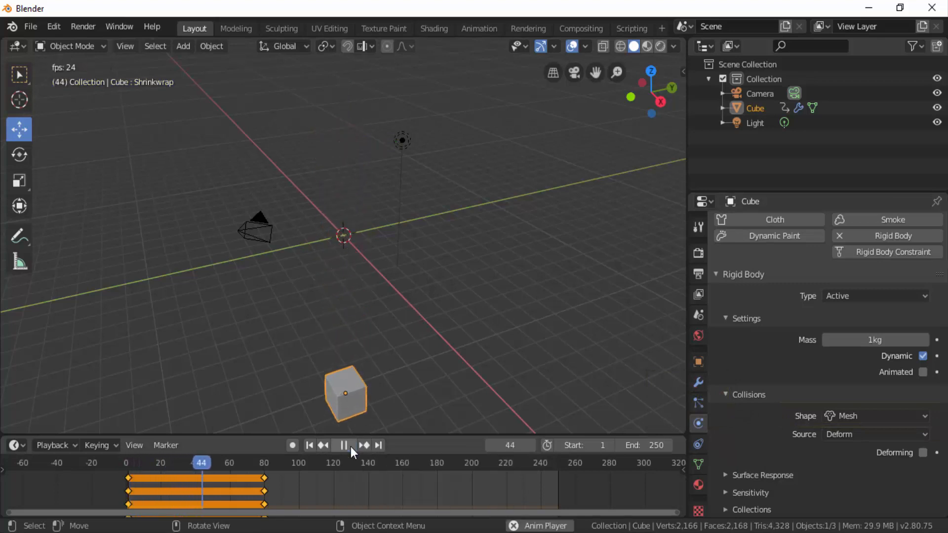
pyautogui.click(351, 447)
pyautogui.click(309, 445)
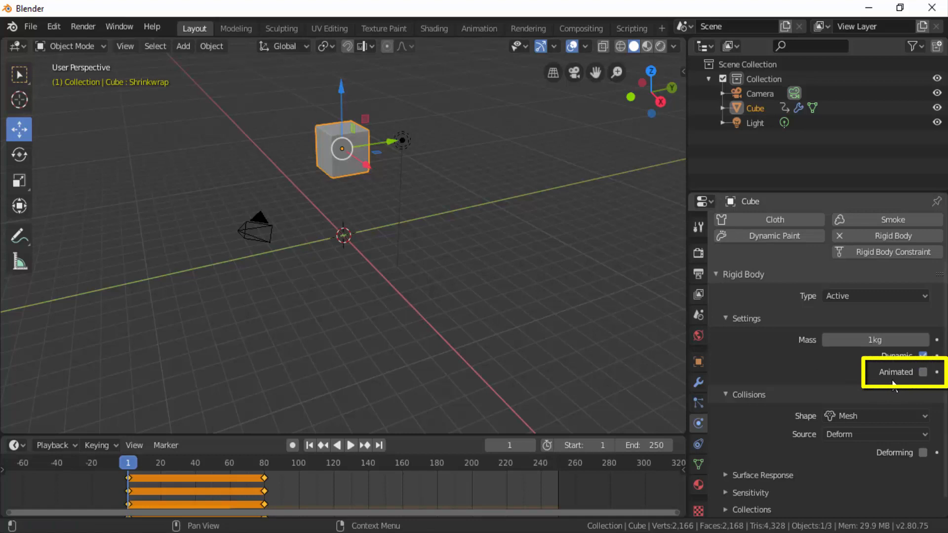
# Turn on Animated in the cube's Rigid Body settings and keyframe it at frame 1
pyautogui.click(923, 372)
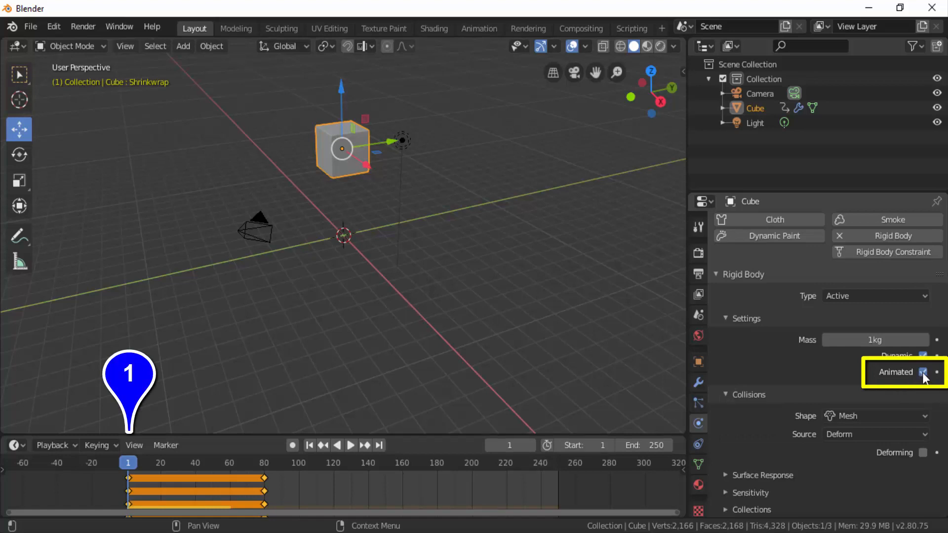
pyautogui.rightClick(922, 372)
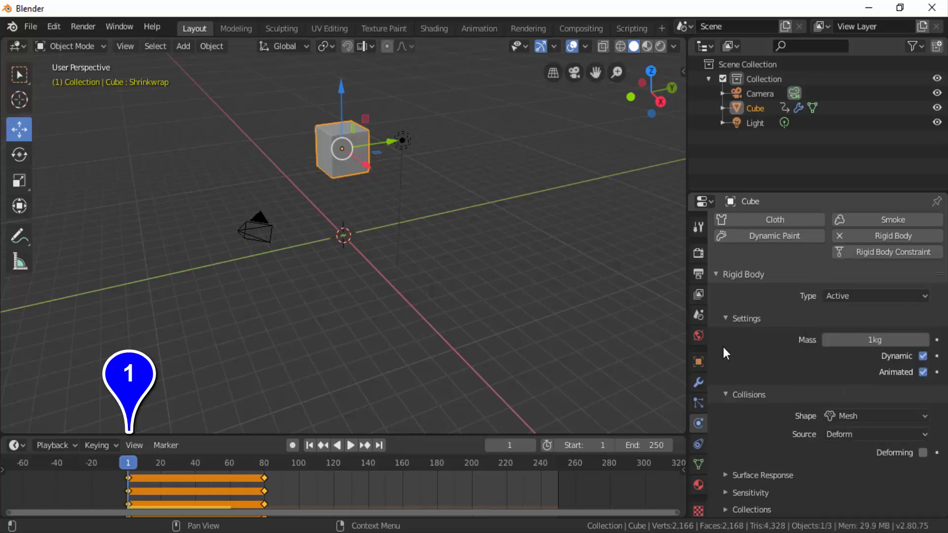
pyautogui.click(937, 373)
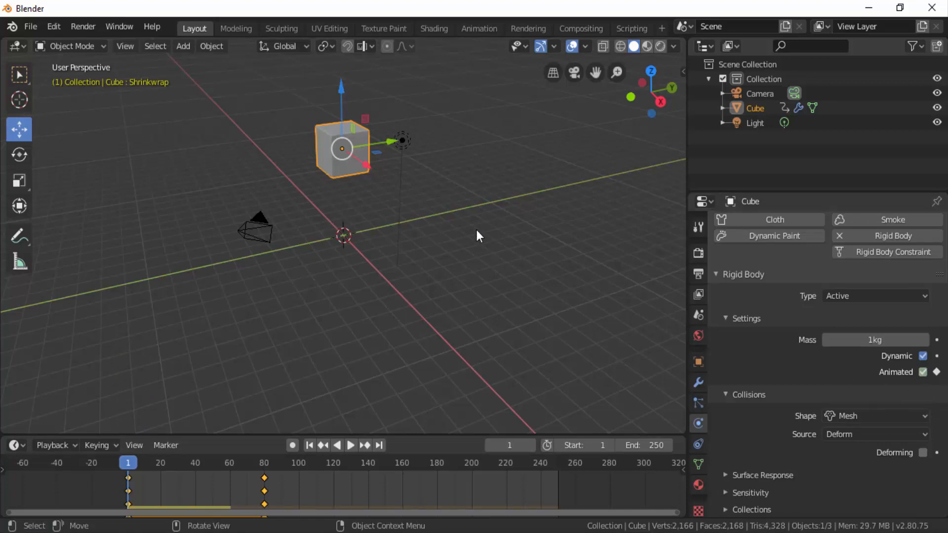
# Keyframe the cube's rigid body Animated option as on at frame 80 and off at frame 81
pyautogui.press('space')
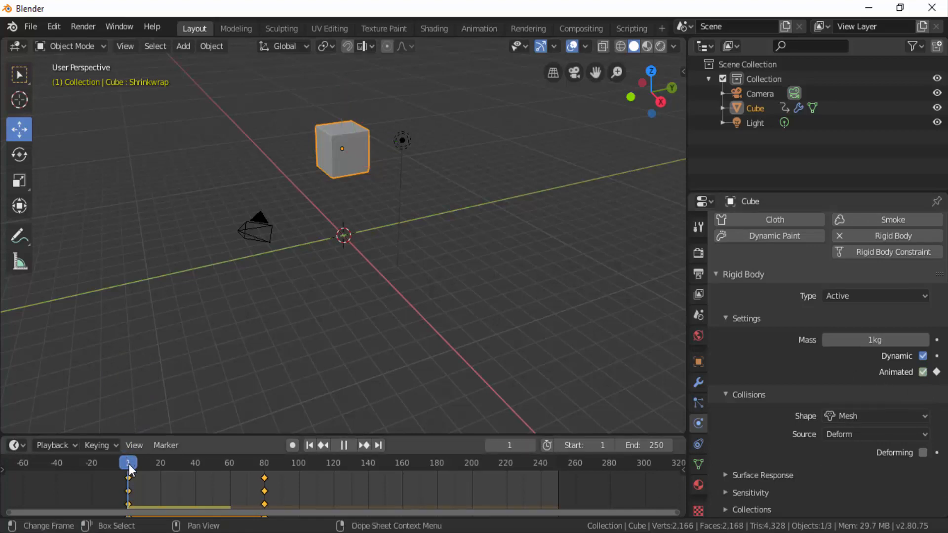
pyautogui.moveTo(163, 464); pyautogui.dragTo(265, 464)
pyautogui.press('space')
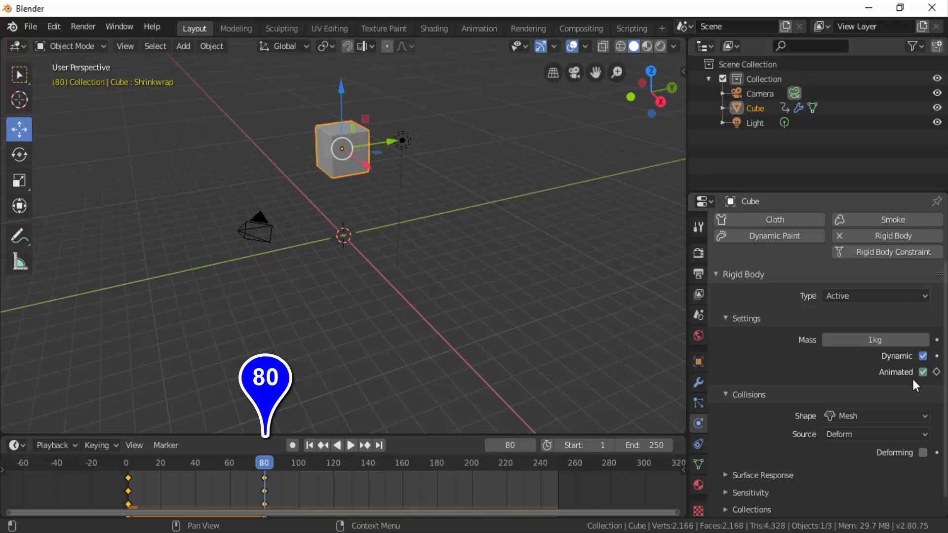
pyautogui.click(937, 372)
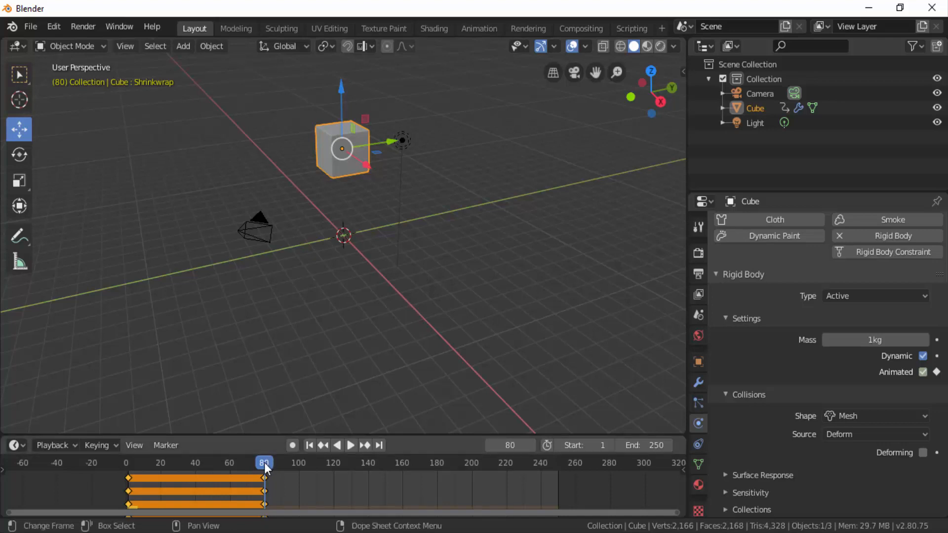
pyautogui.click(533, 447)
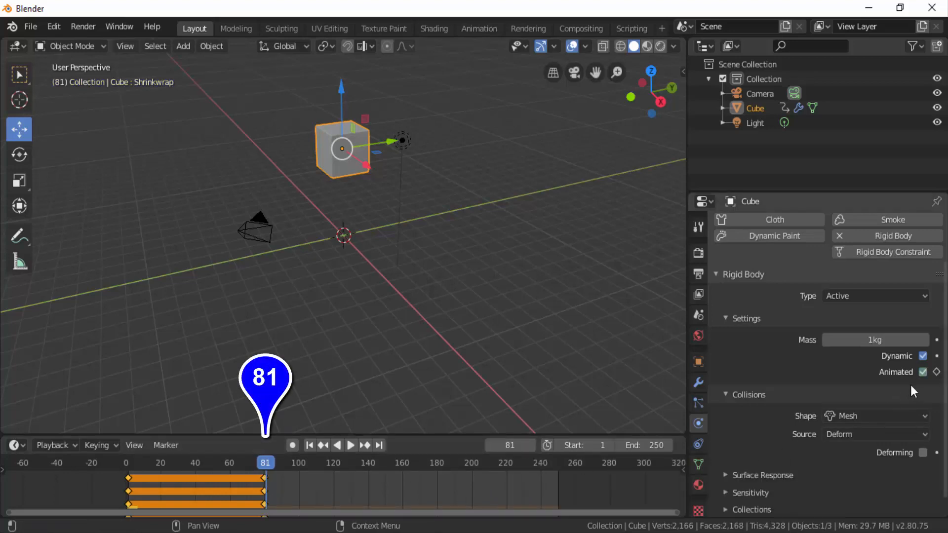
pyautogui.click(938, 373)
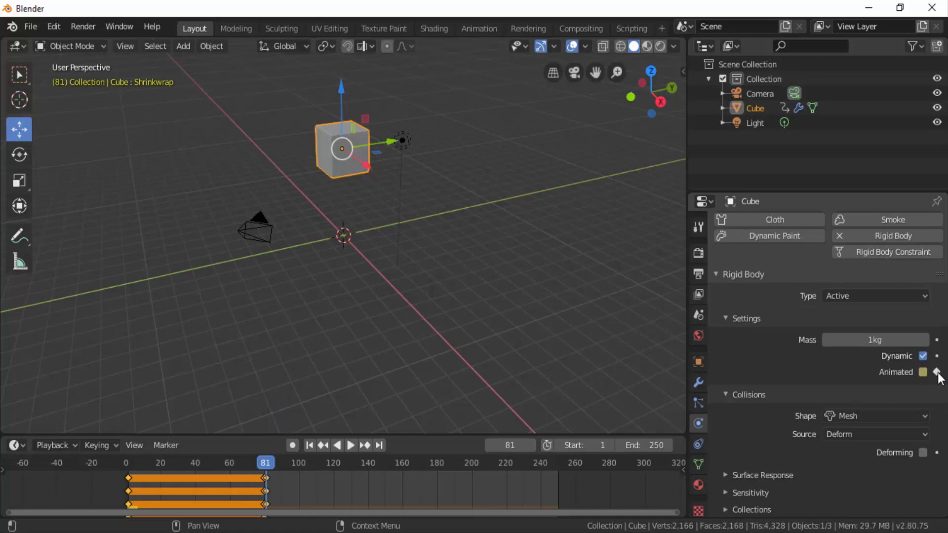
# Play the animation from frame 1 to check when the cube starts falling, then stop it and return to frame 1
pyautogui.click(309, 446)
pyautogui.click(350, 446)
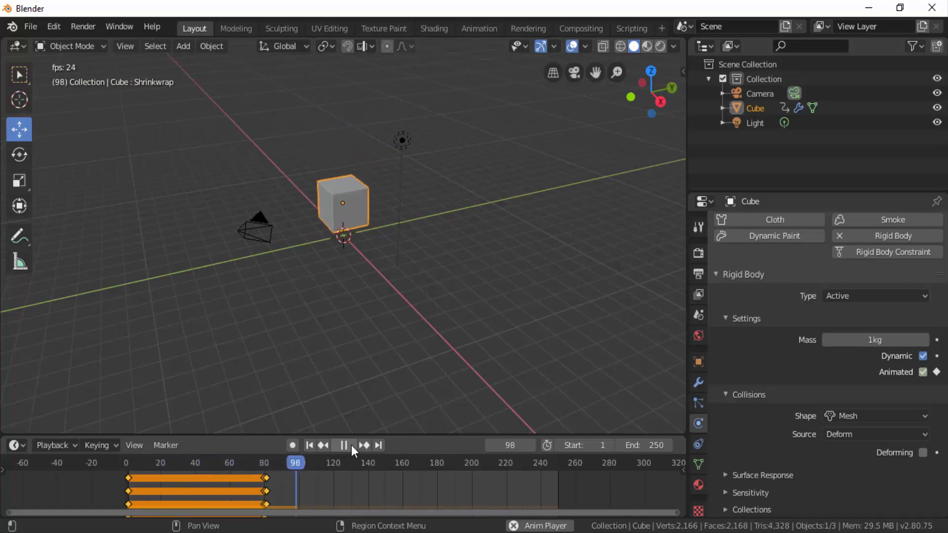
pyautogui.click(352, 446)
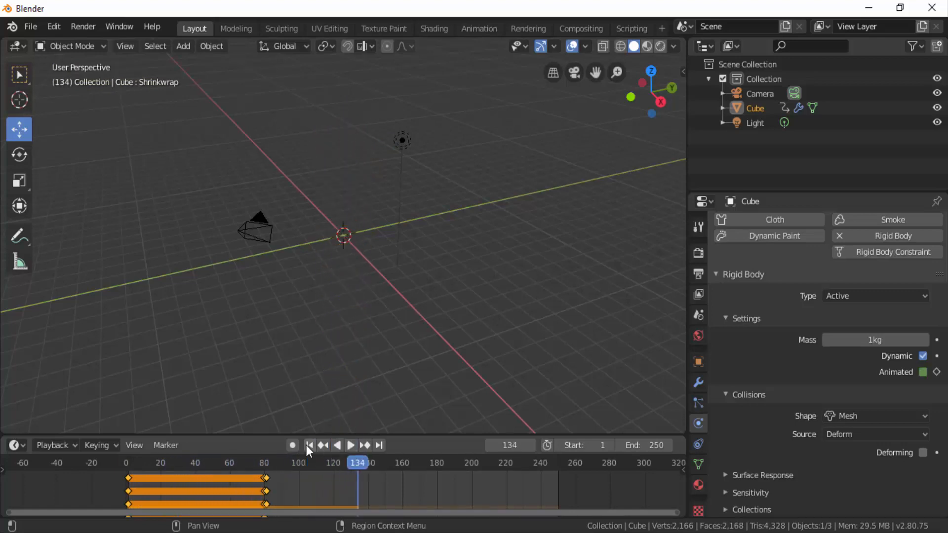
pyautogui.click(310, 446)
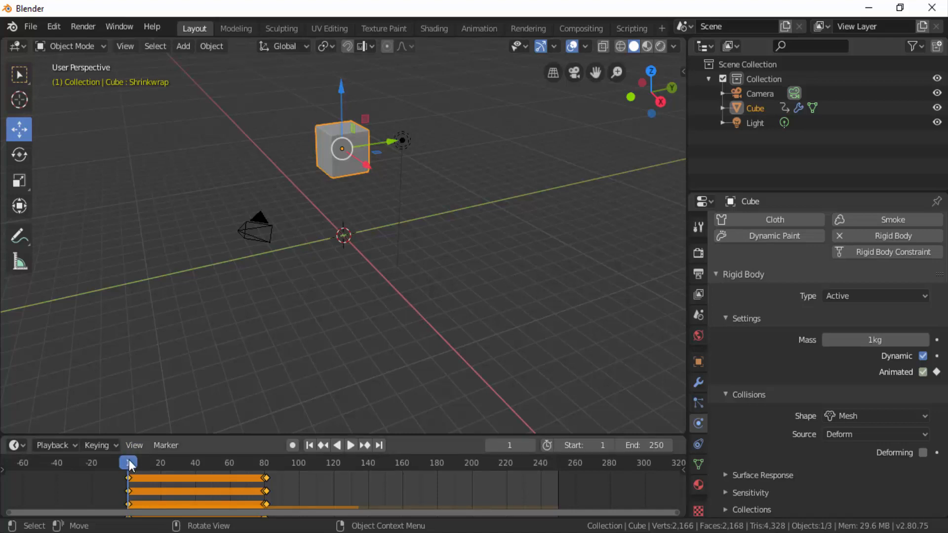
# Keyframe the Shrinkwrap shape key's value of 0.000 at frame 60
pyautogui.press('space')
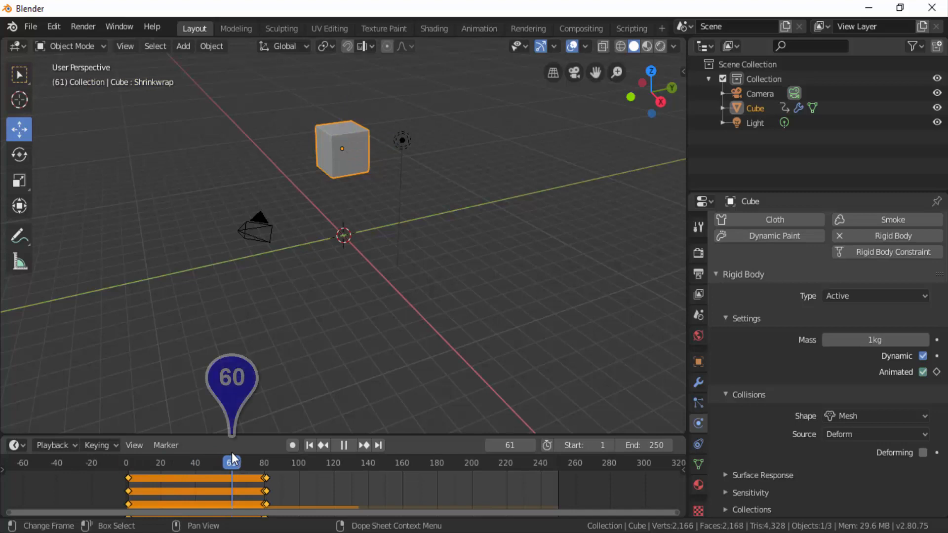
pyautogui.press('space')
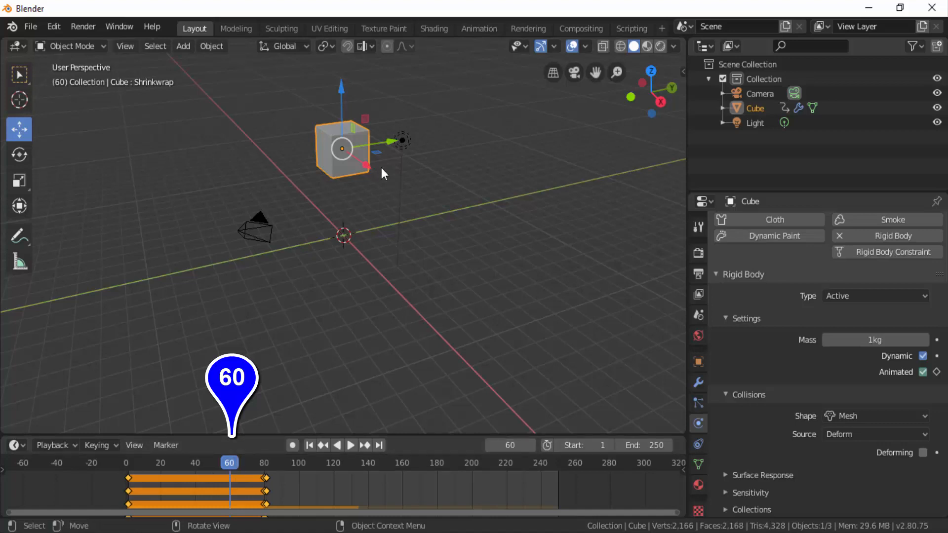
pyautogui.click(699, 465)
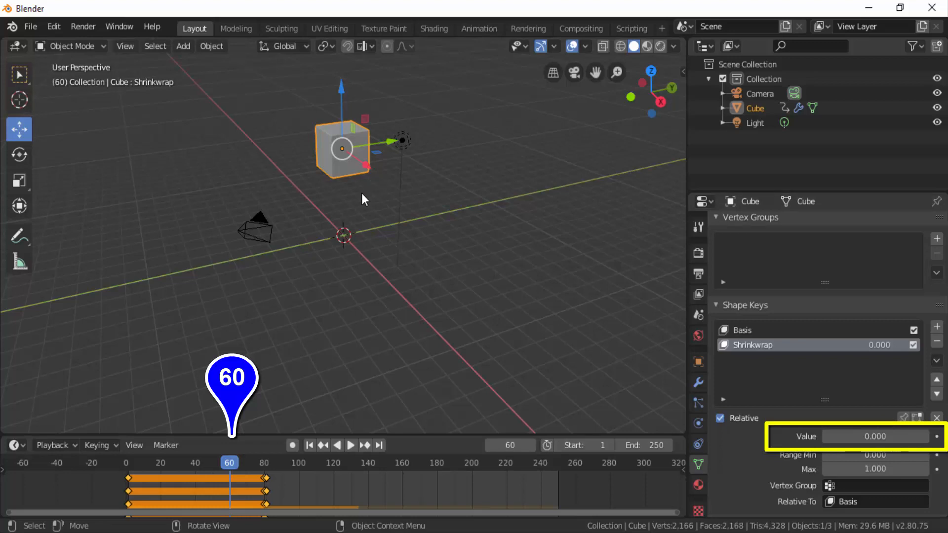
pyautogui.click(937, 437)
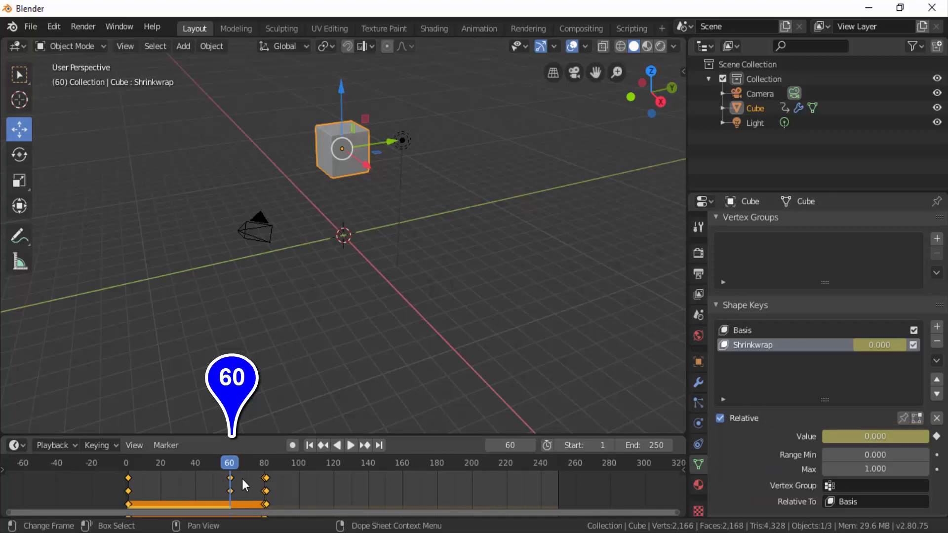
# Set the Shrinkwrap shape key's value to 1.000 at frame 80 and keyframe it
pyautogui.moveTo(233, 467); pyautogui.dragTo(265, 470)
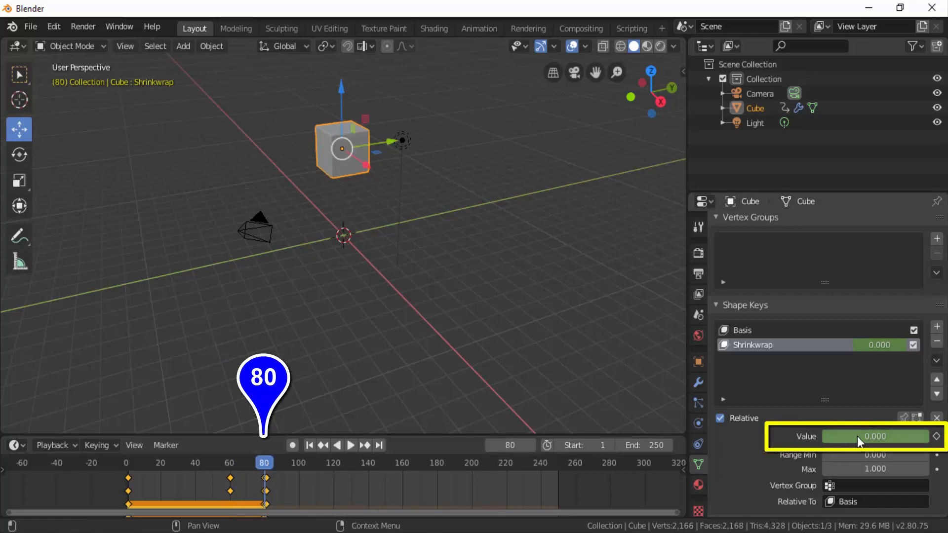
pyautogui.moveTo(836, 441); pyautogui.dragTo(931, 441)
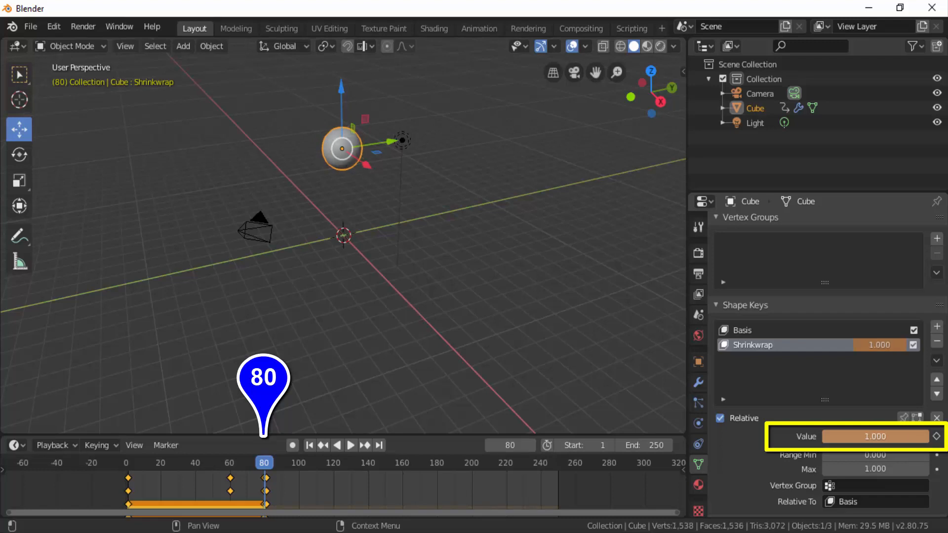
pyautogui.click(937, 436)
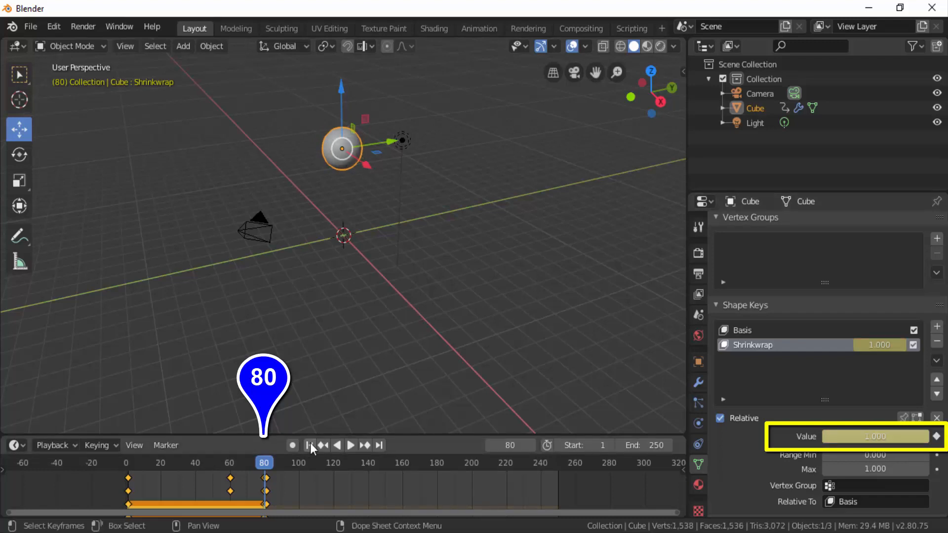
# Play the animation from the start to check the morph into a sphere and the fall, then return to frame 1
pyautogui.click(310, 446)
pyautogui.click(351, 446)
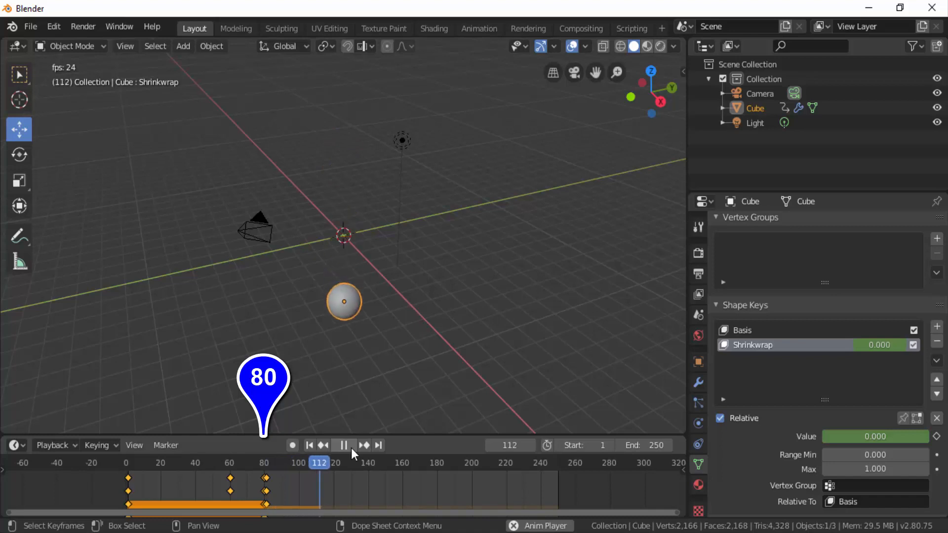
pyautogui.click(351, 447)
pyautogui.click(310, 446)
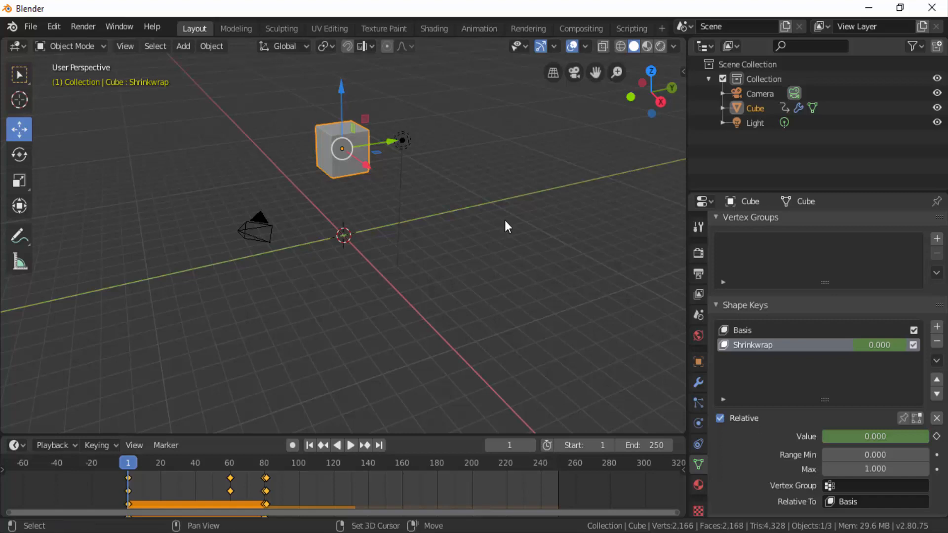
# Add a mesh plane, scale it up into a large floor and move it down along Z, well below the cube
pyautogui.hotkey('shift', 'a')
pyautogui.moveTo(552, 178)
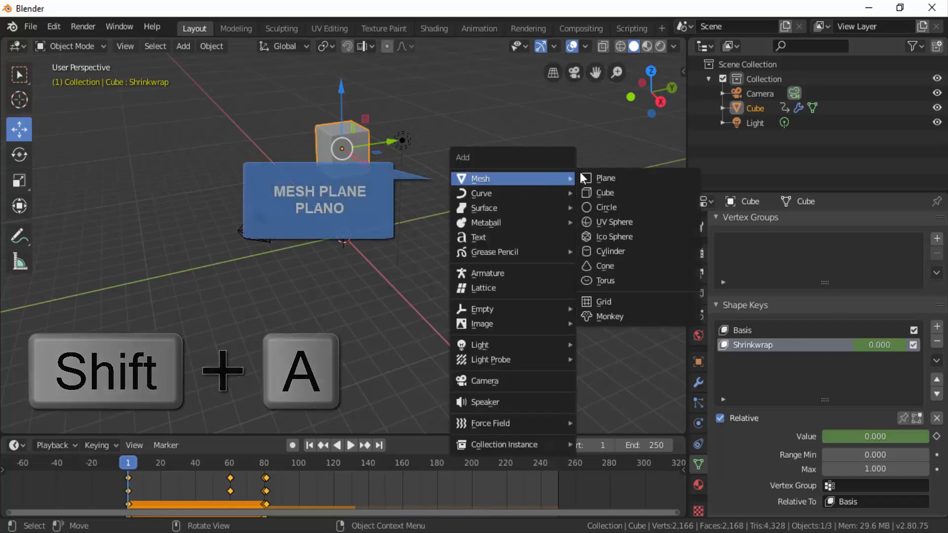
pyautogui.click(606, 179)
pyautogui.press('s')
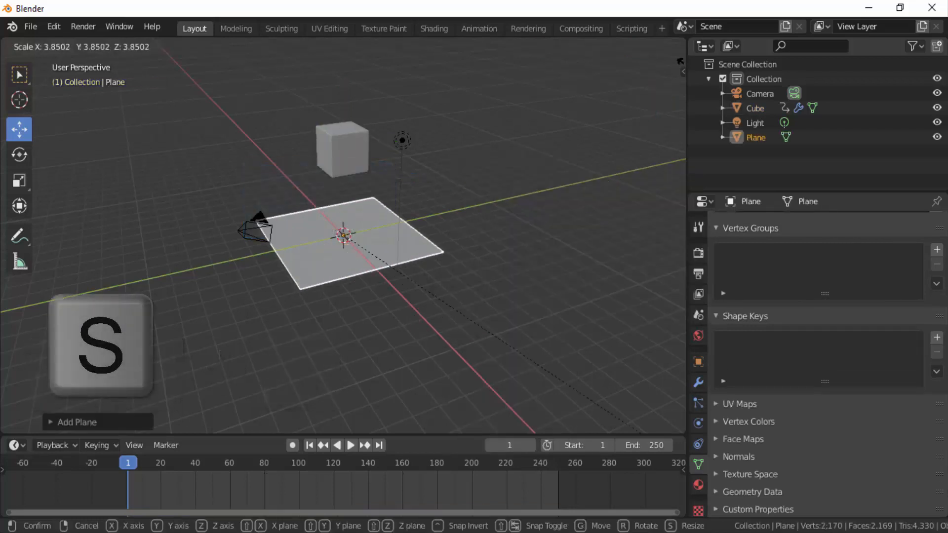
pyautogui.click(397, 95)
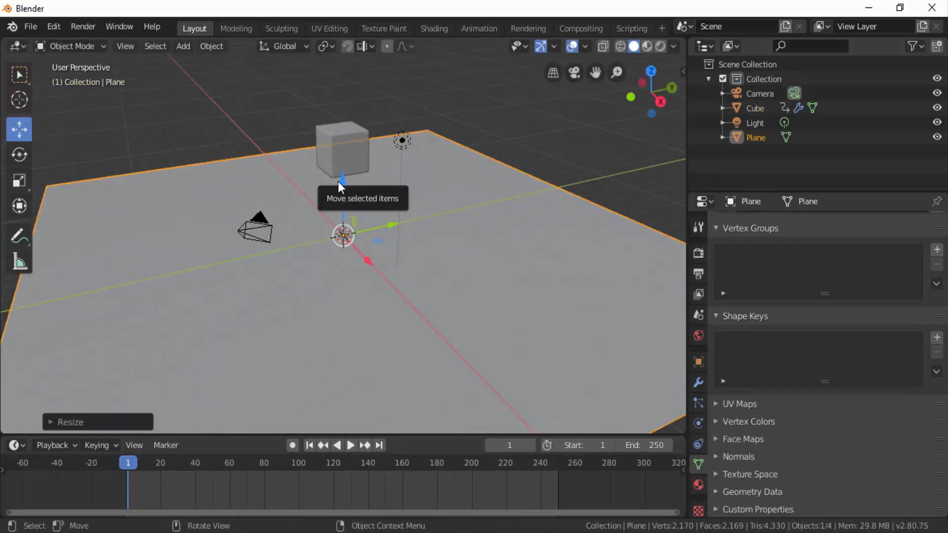
pyautogui.moveTo(339, 181); pyautogui.dragTo(357, 295)
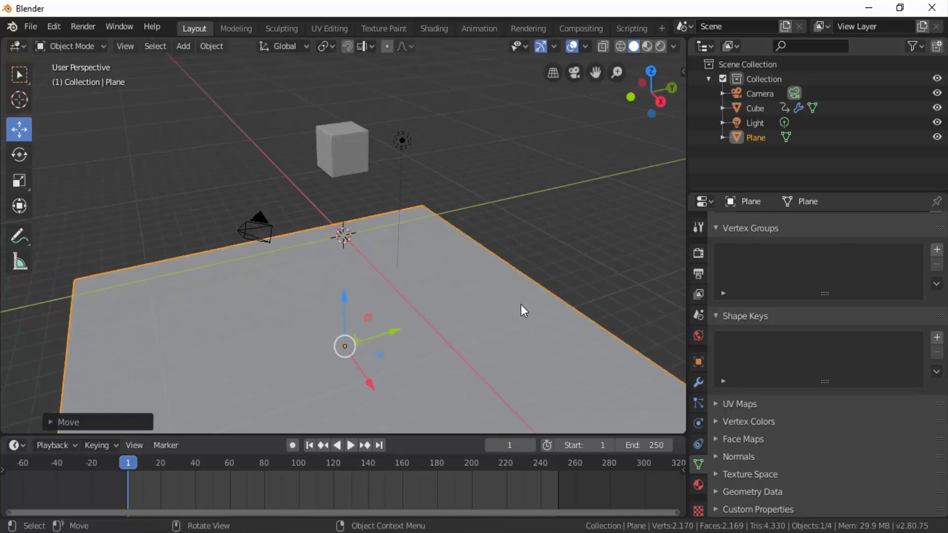
# Enable Rigid Body physics on the plane with type Passive and collision shape Mesh
pyautogui.click(698, 423)
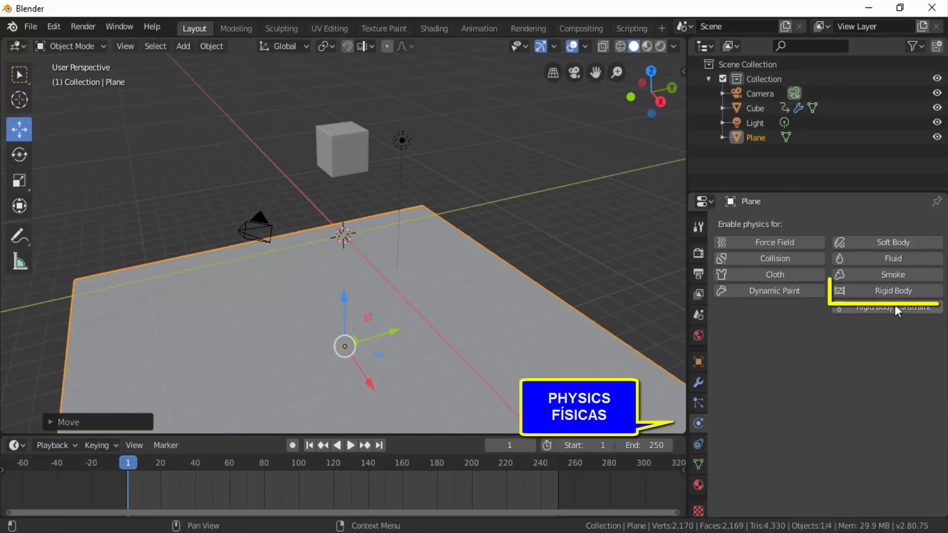
pyautogui.click(899, 290)
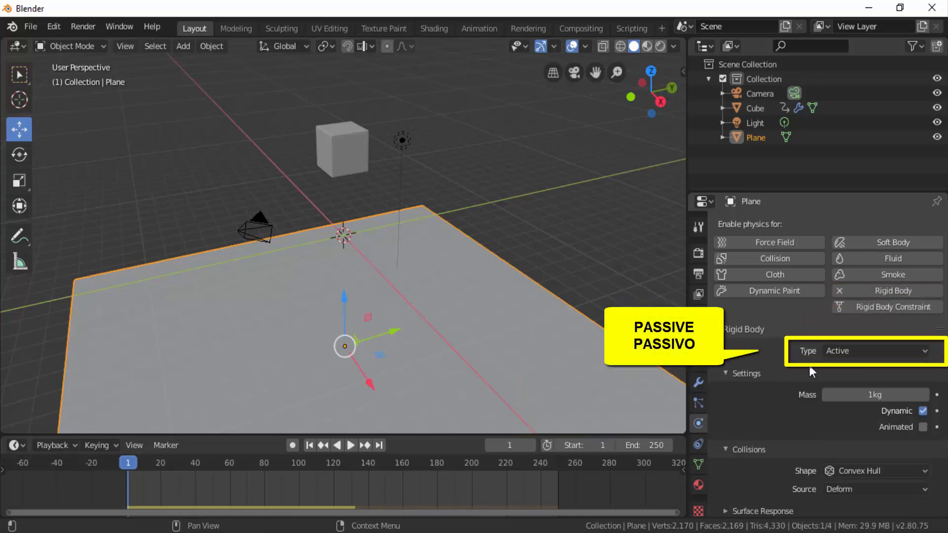
pyautogui.click(842, 349)
pyautogui.click(841, 384)
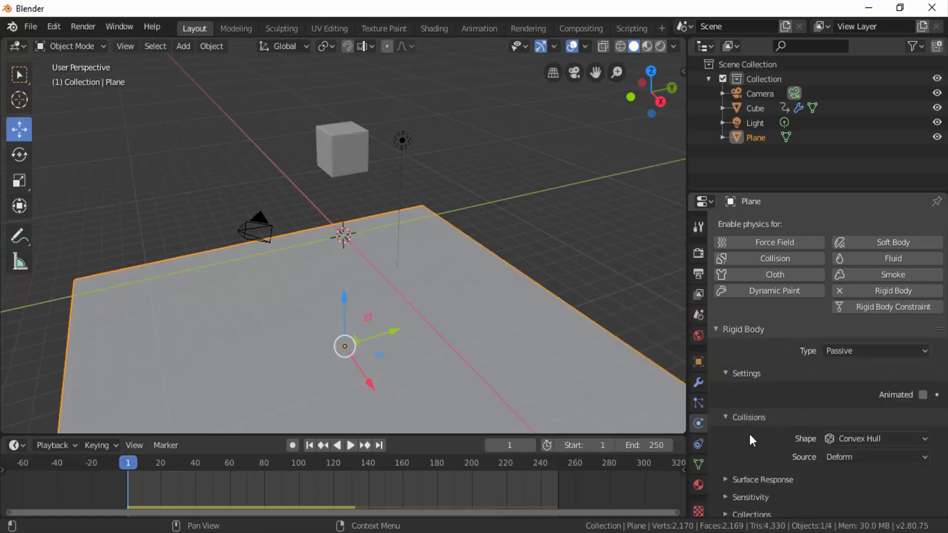
pyautogui.click(854, 438)
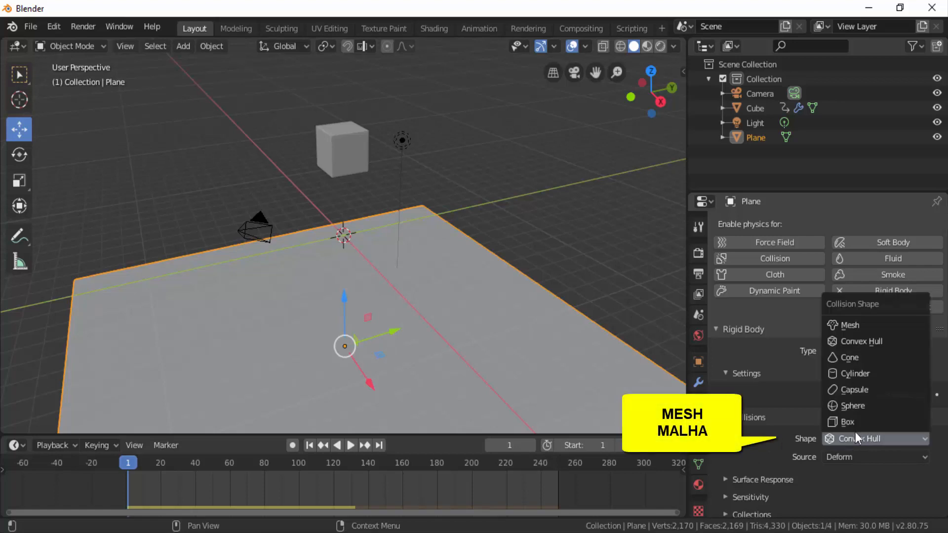
pyautogui.click(857, 326)
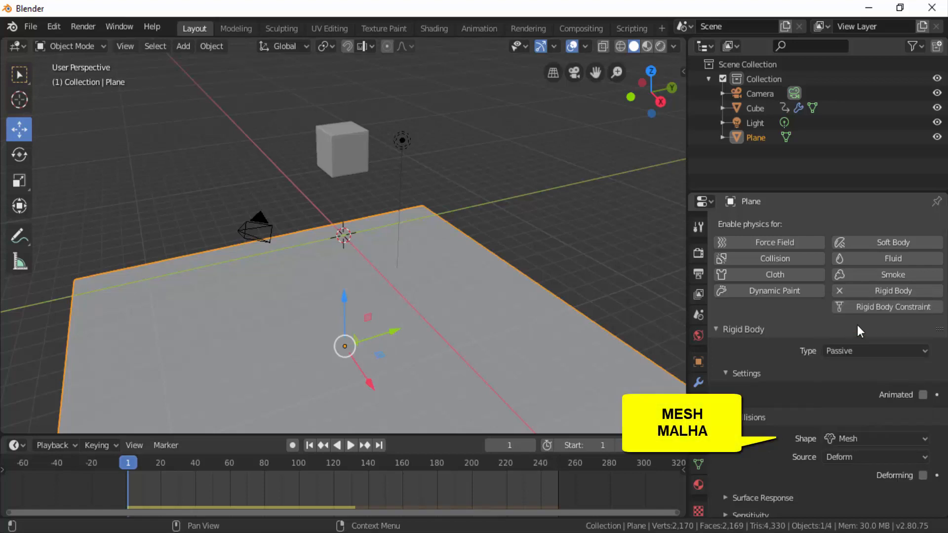
# Set the collision sensitivity margin of the plane's rigid body to 0 m
pyautogui.scroll(-2, 771, 444)
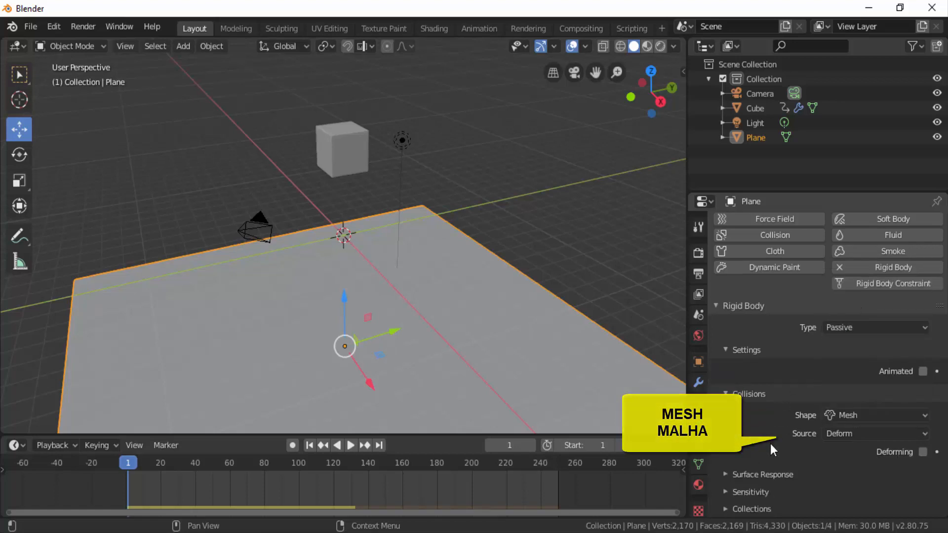
pyautogui.click(764, 494)
pyautogui.scroll(-2, 817, 462)
pyautogui.moveTo(879, 487); pyautogui.dragTo(864, 487)
pyautogui.doubleClick(880, 487)
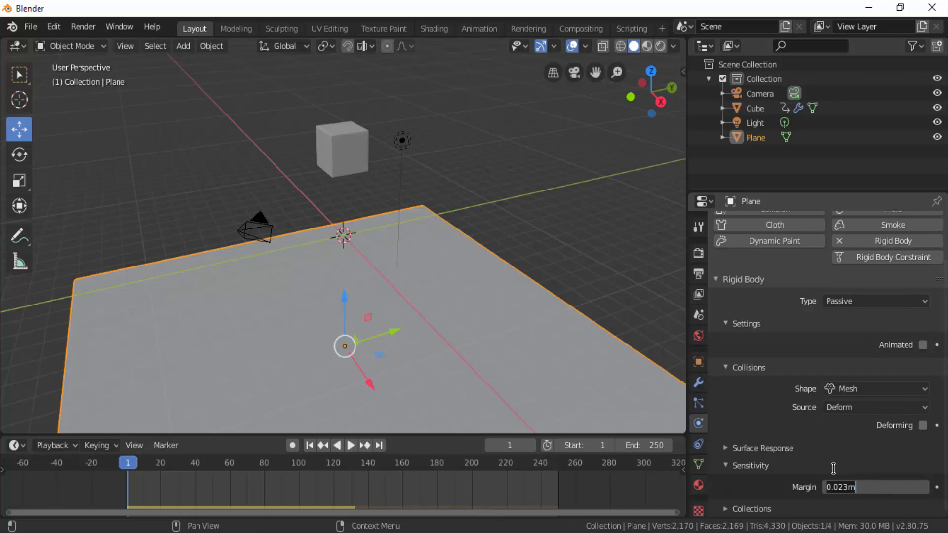
pyautogui.write('0')
pyautogui.press('Return')
# Set the plane's surface response to a friction of about 0.064 and a bounciness of 1.000
pyautogui.click(723, 447)
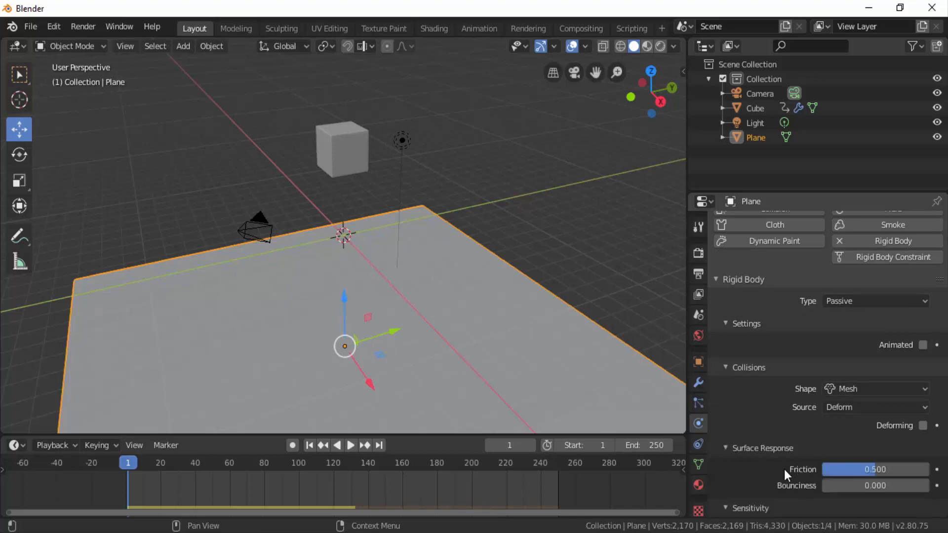
pyautogui.moveTo(869, 470); pyautogui.dragTo(830, 469)
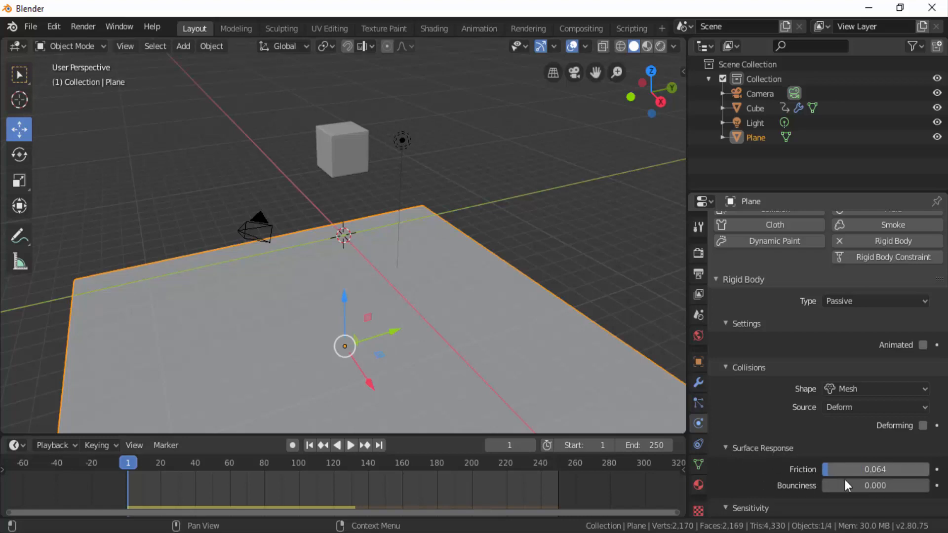
pyautogui.moveTo(835, 488); pyautogui.dragTo(929, 488)
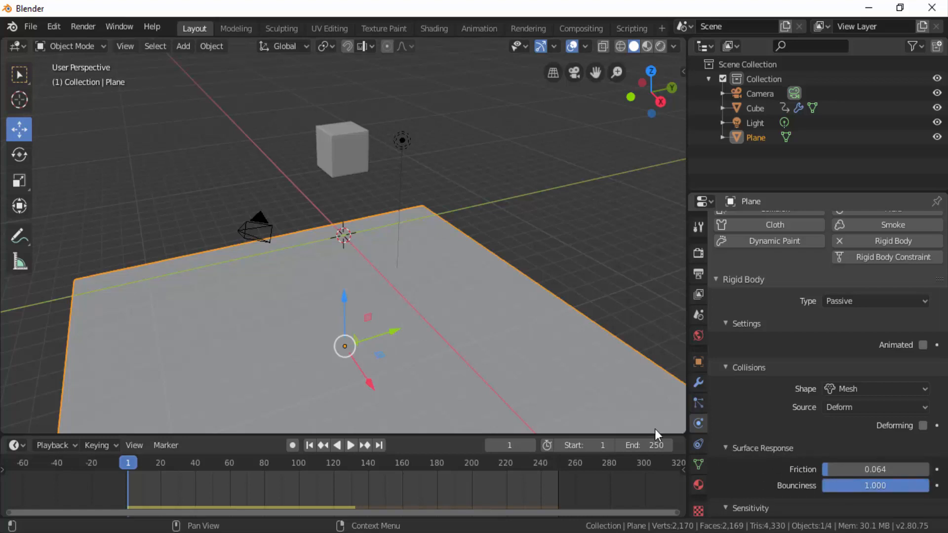
# Play the animation to about frame 150 to check how the sphere lands on the plane
pyautogui.click(350, 449)
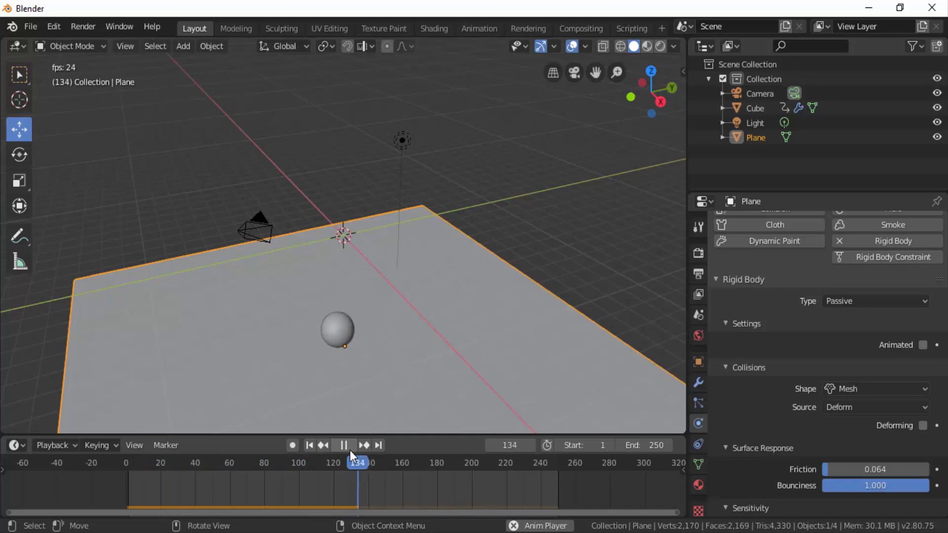
pyautogui.click(350, 446)
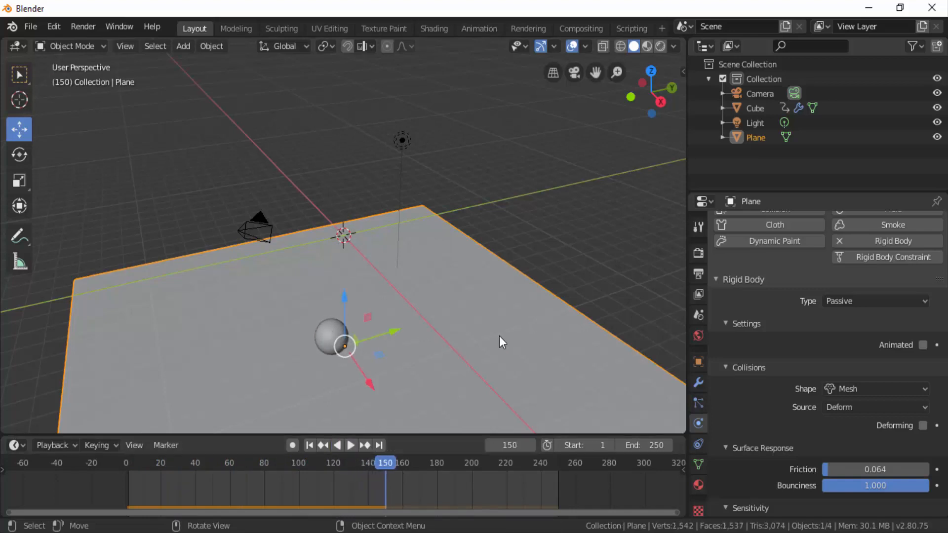
# Return to frame 1 and set the cube's rigid body surface response to bounciness 1.000 and friction about 0.071
pyautogui.click(326, 337)
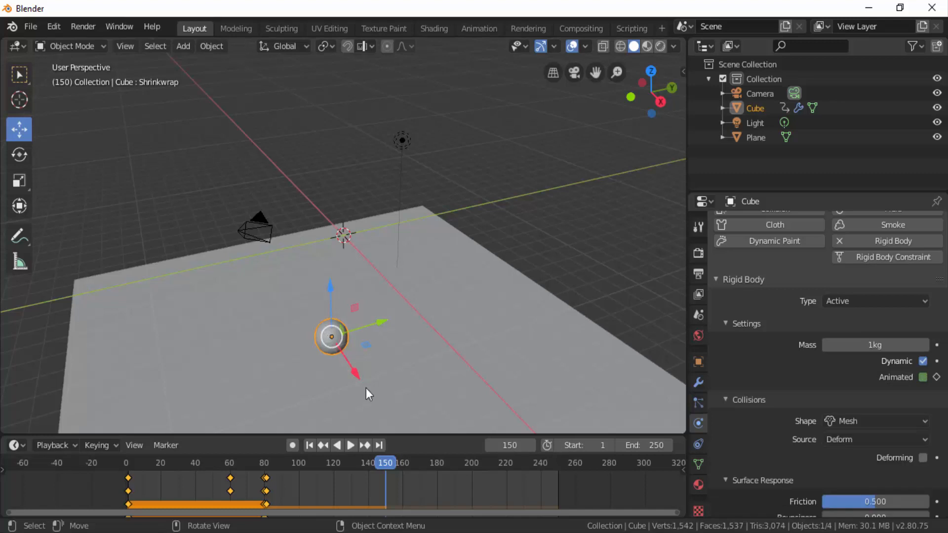
pyautogui.click(310, 446)
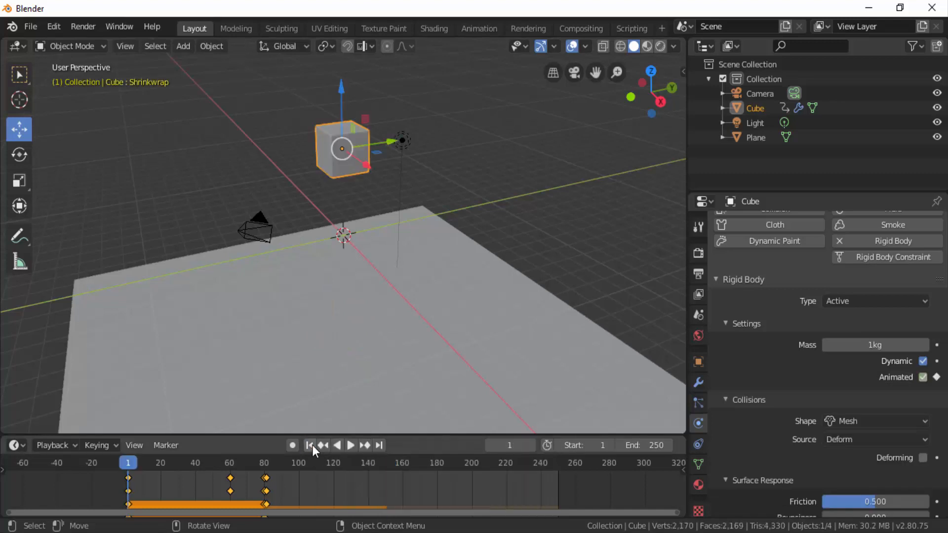
pyautogui.scroll(-3, 757, 449)
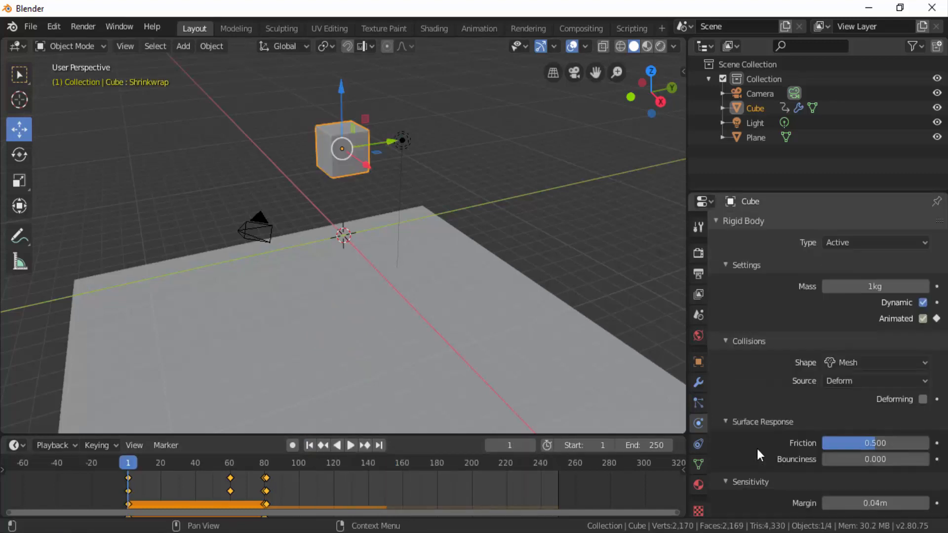
pyautogui.moveTo(824, 459); pyautogui.dragTo(929, 460)
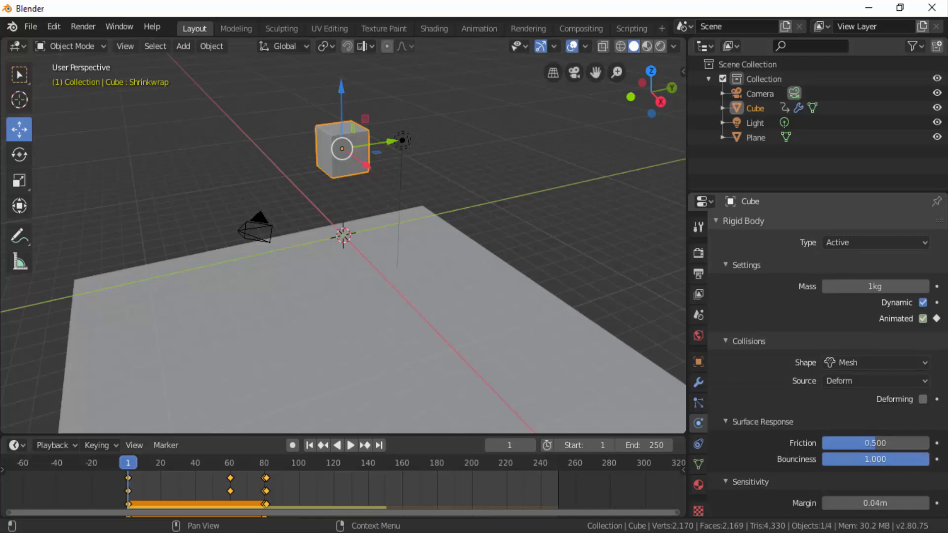
pyautogui.moveTo(865, 445); pyautogui.dragTo(805, 445)
# Play the animation through to about frame 249 to check the bounce, and rewind it to frame 1
pyautogui.click(350, 446)
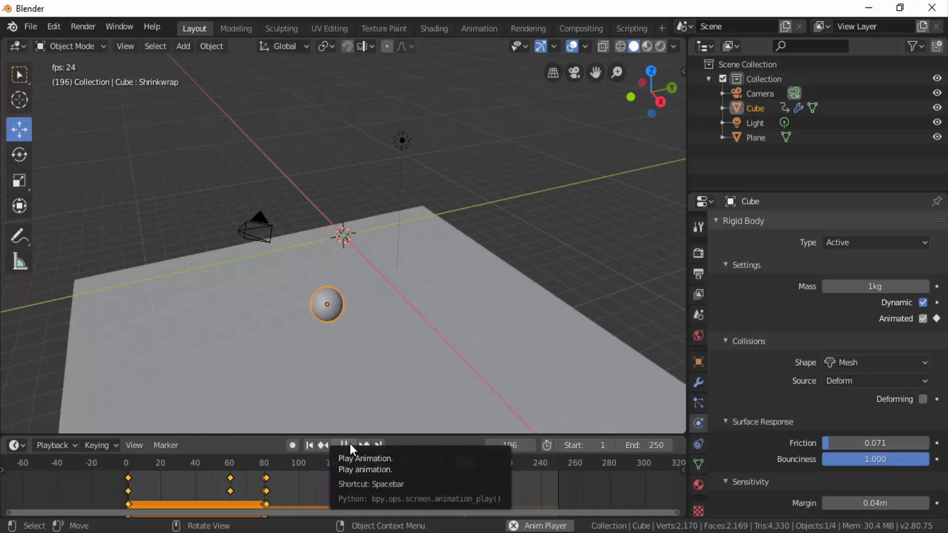
pyautogui.click(349, 443)
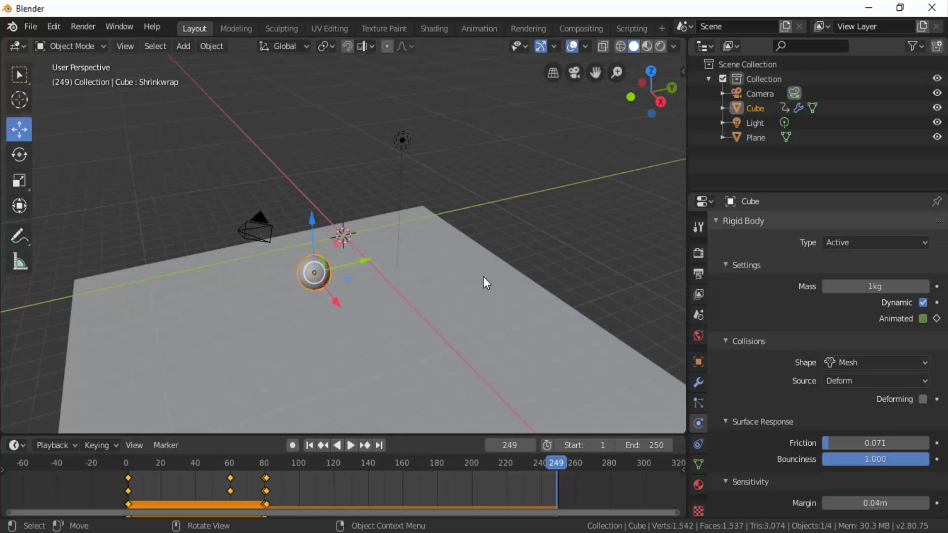
pyautogui.click(313, 444)
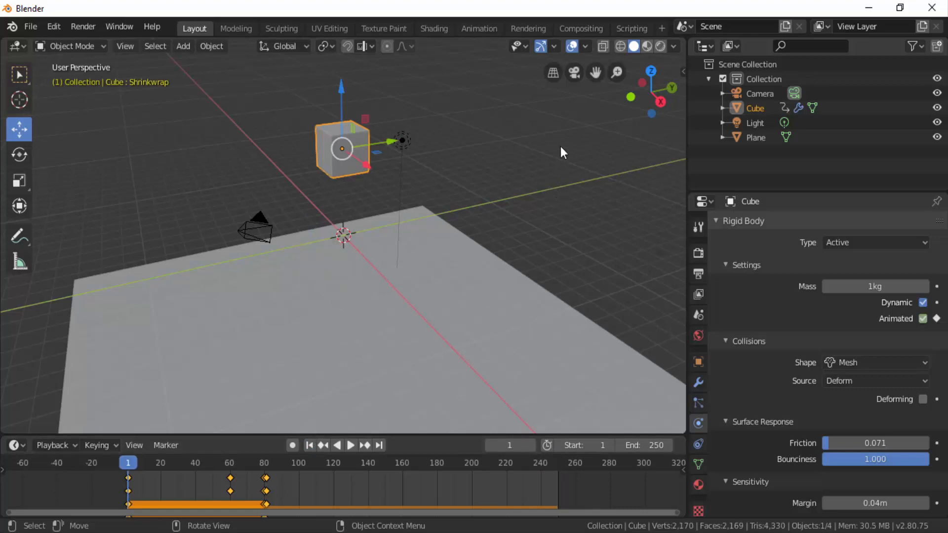
# Look through the camera and pull it back until the whole cube and most of the plane fit in the frame
pyautogui.click(574, 73)
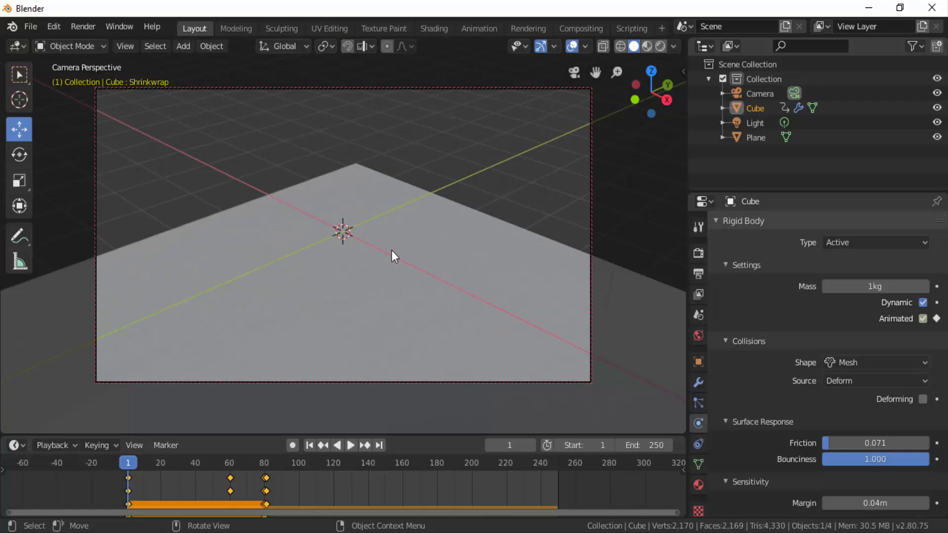
pyautogui.scroll(-8, 393, 250)
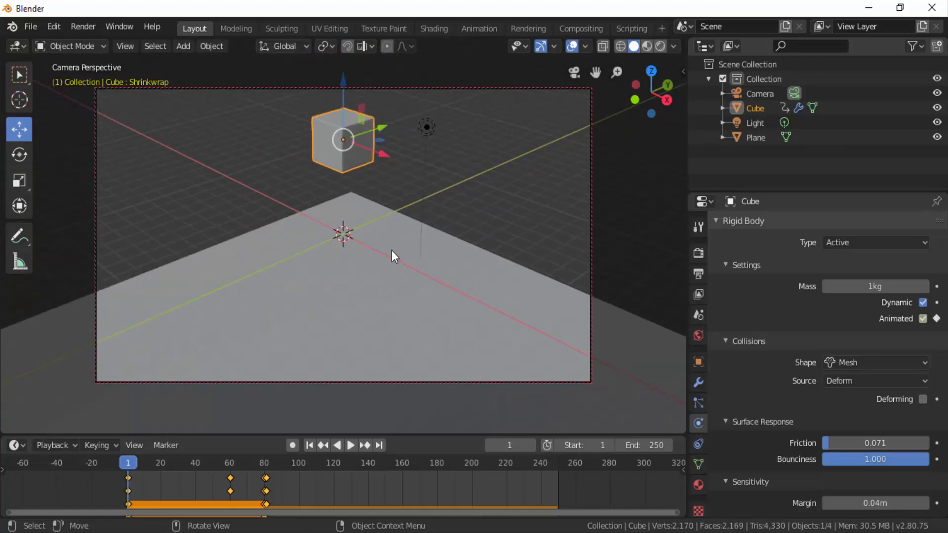
pyautogui.scroll(-4, 393, 250)
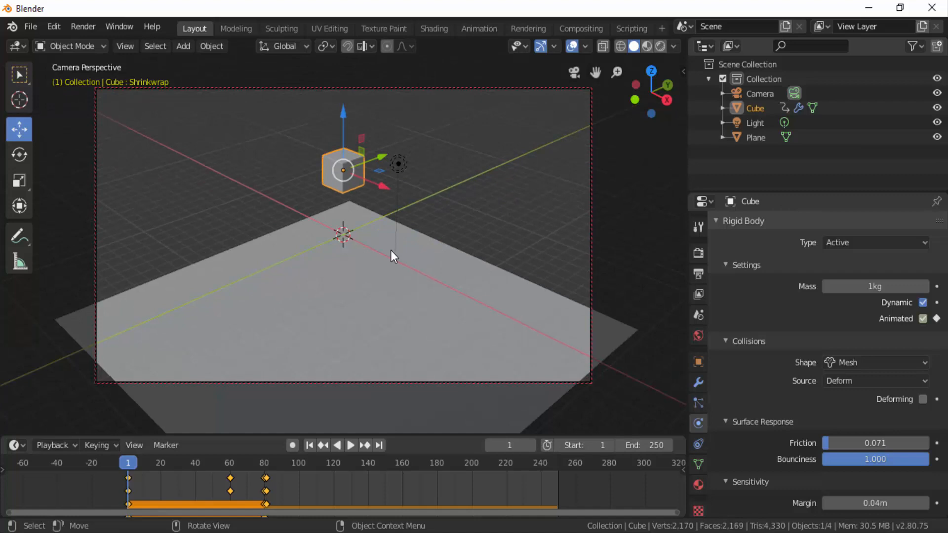
# Set the Eevee render samples to 50 and enable Ambient Occlusion and Screen Space Reflections
pyautogui.click(698, 254)
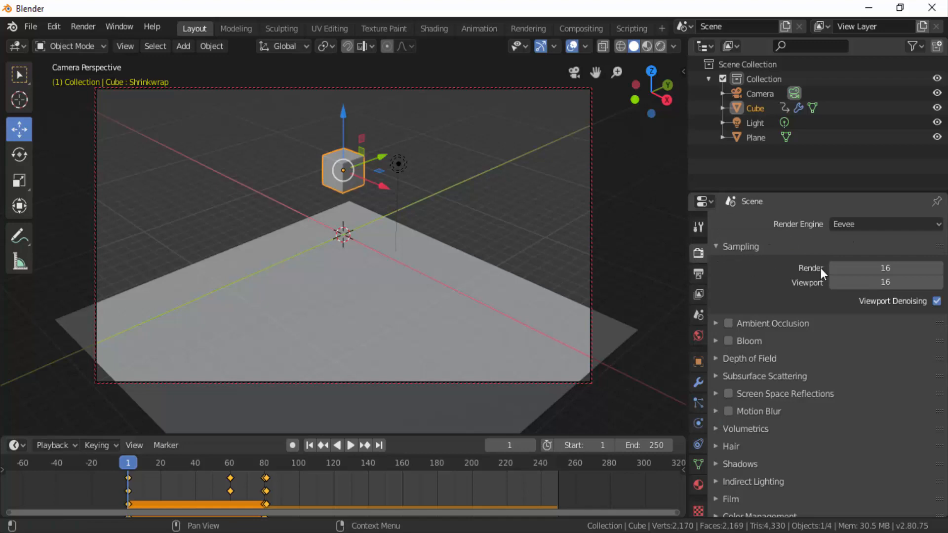
pyautogui.click(874, 267)
pyautogui.write('50')
pyautogui.press('Return')
pyautogui.click(728, 394)
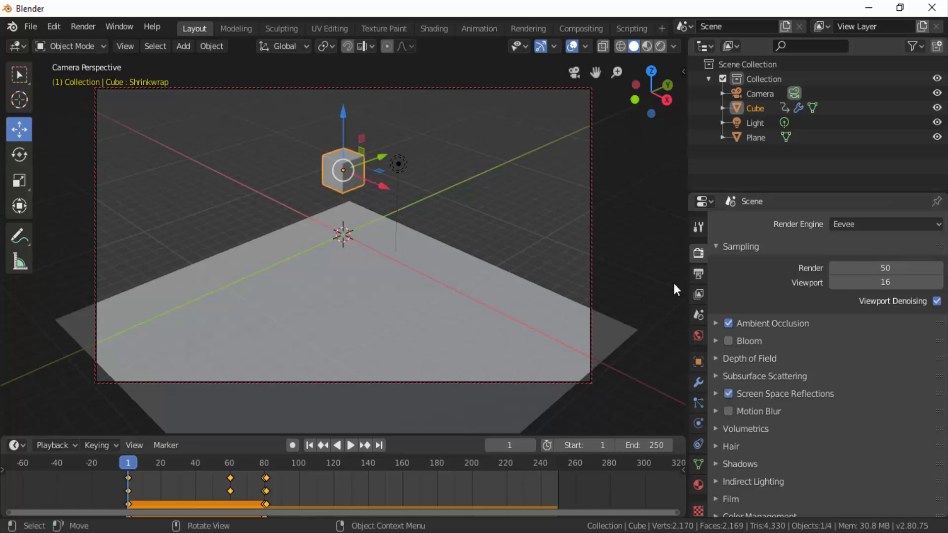
# Apply the HDTV 720p render dimensions preset and set the resolution scale to 50%
pyautogui.click(698, 275)
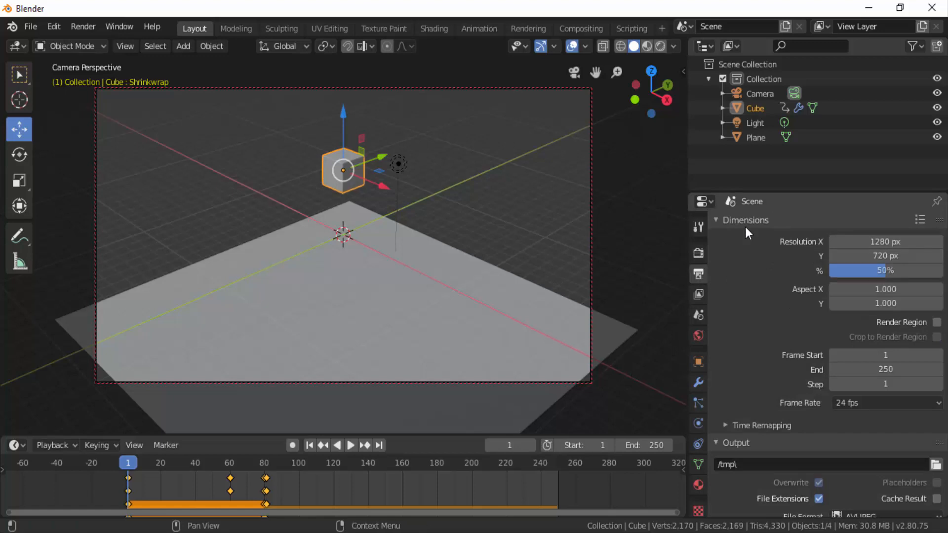
pyautogui.click(920, 219)
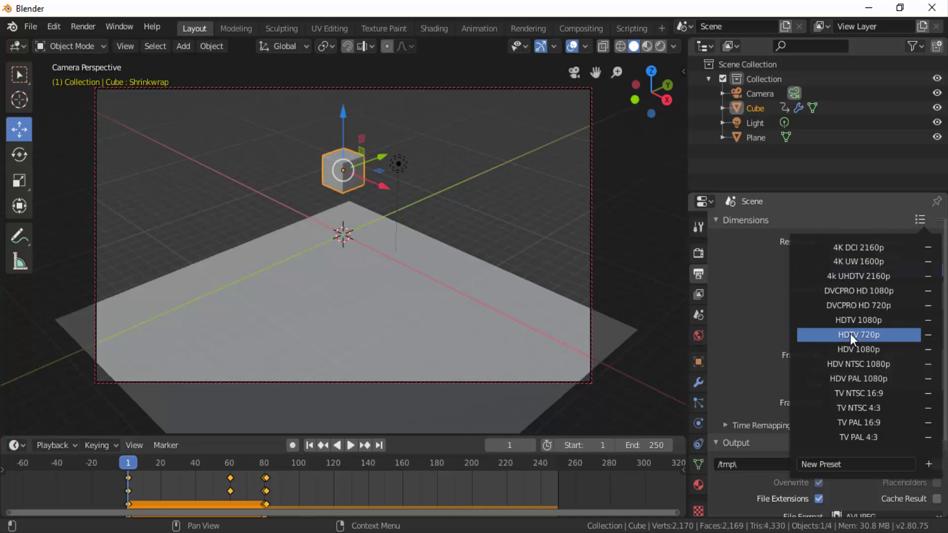
pyautogui.click(805, 334)
pyautogui.click(864, 275)
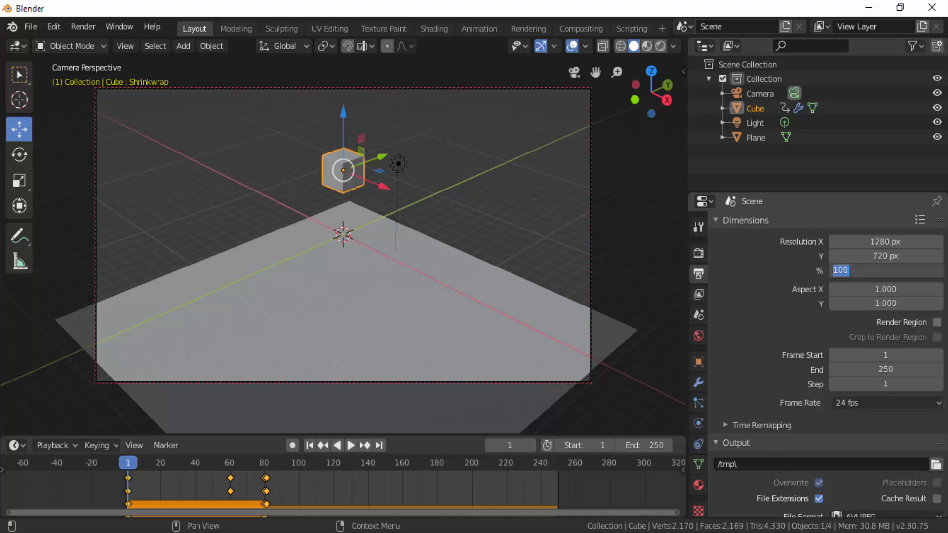
pyautogui.write('50')
pyautogui.press('Return')
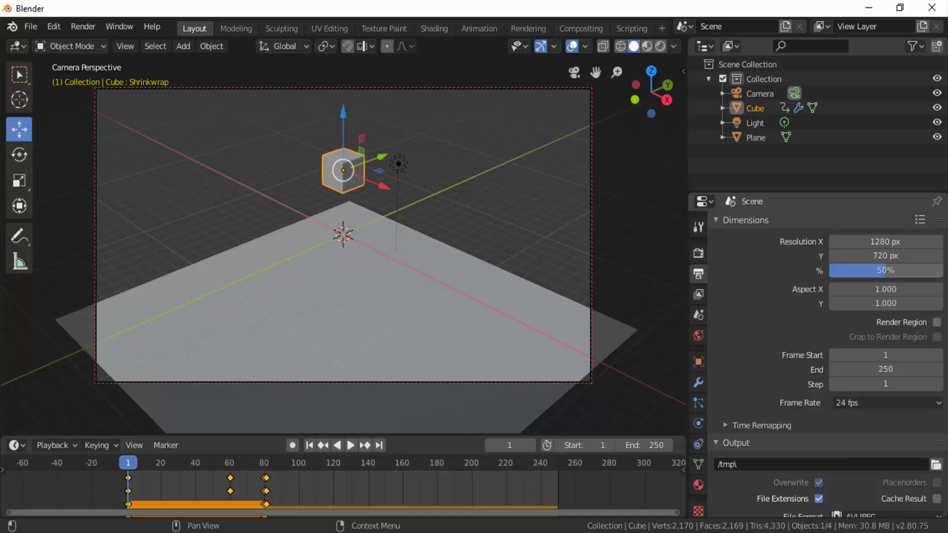
# Set the render output path to /tmp\teste
pyautogui.scroll(-5, 742, 329)
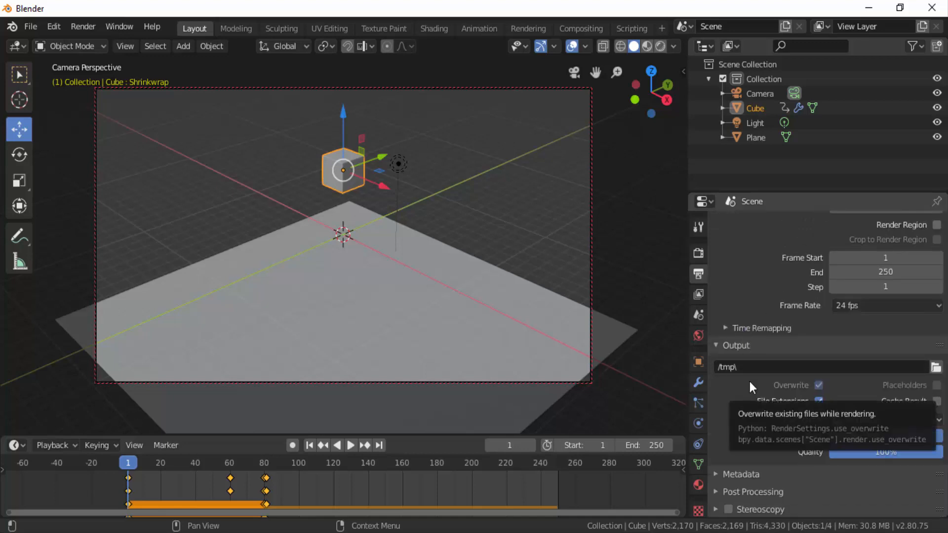
pyautogui.click(748, 367)
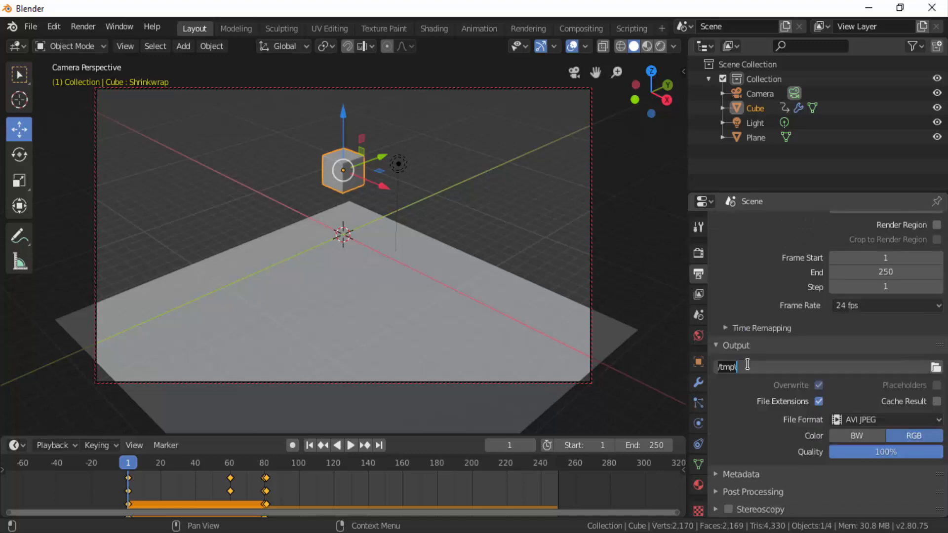
pyautogui.write('teste')
pyautogui.click(936, 368)
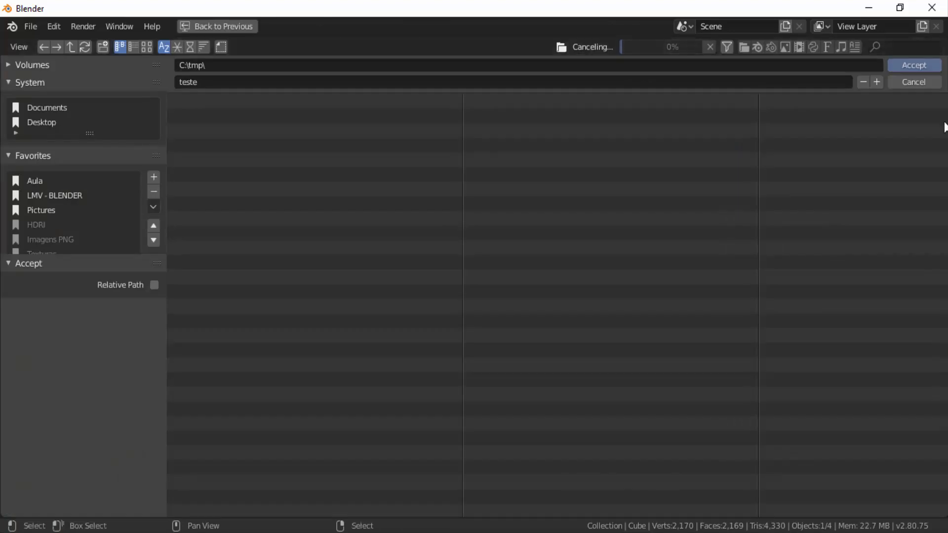
pyautogui.click(902, 84)
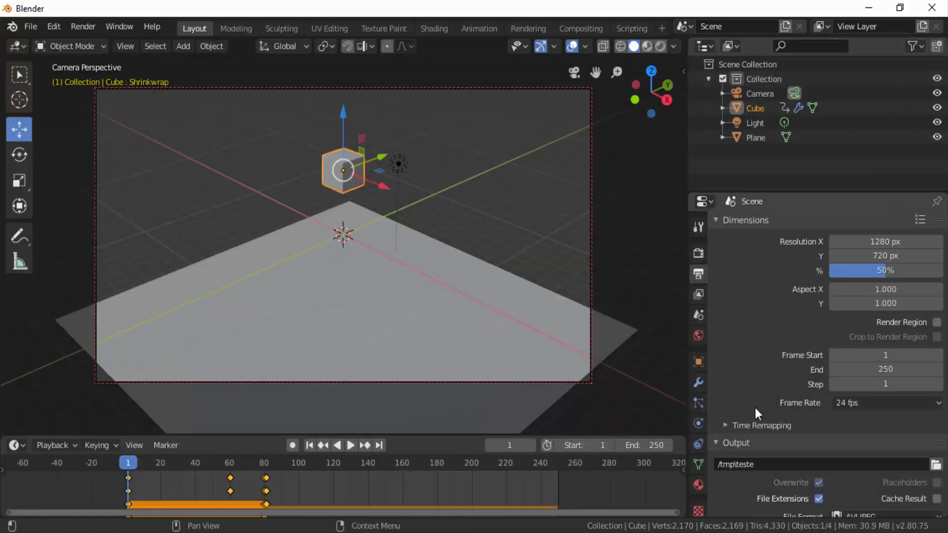
# Choose AVI JPEG as the file format of the render output
pyautogui.scroll(-5, 751, 438)
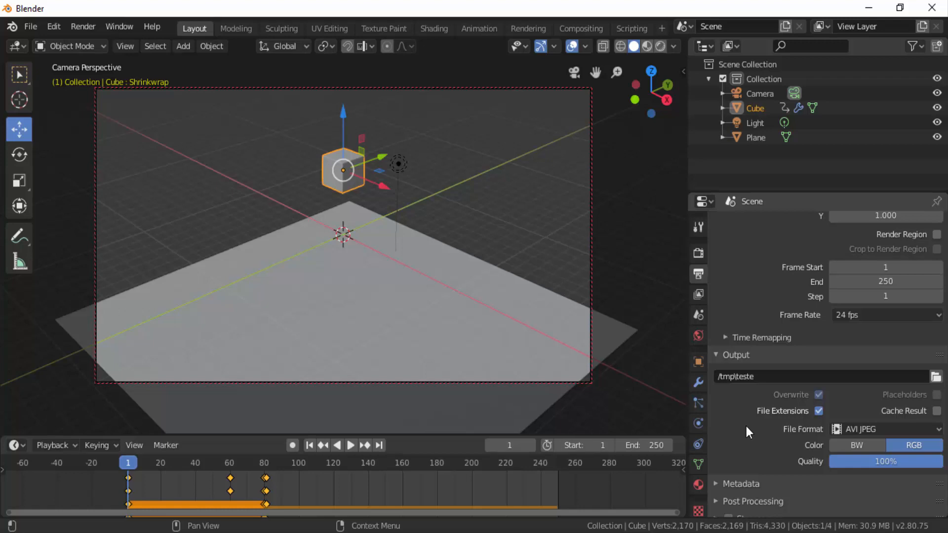
pyautogui.click(872, 429)
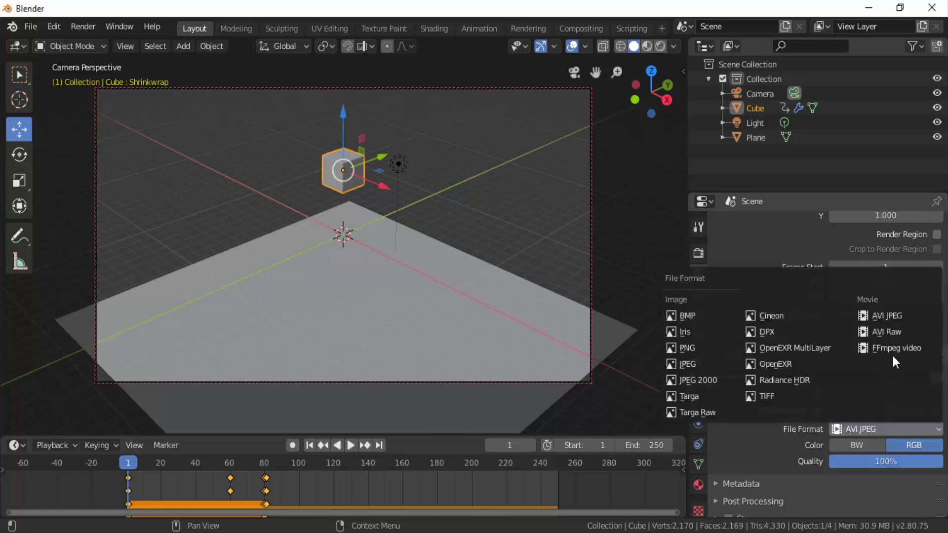
pyautogui.click(897, 314)
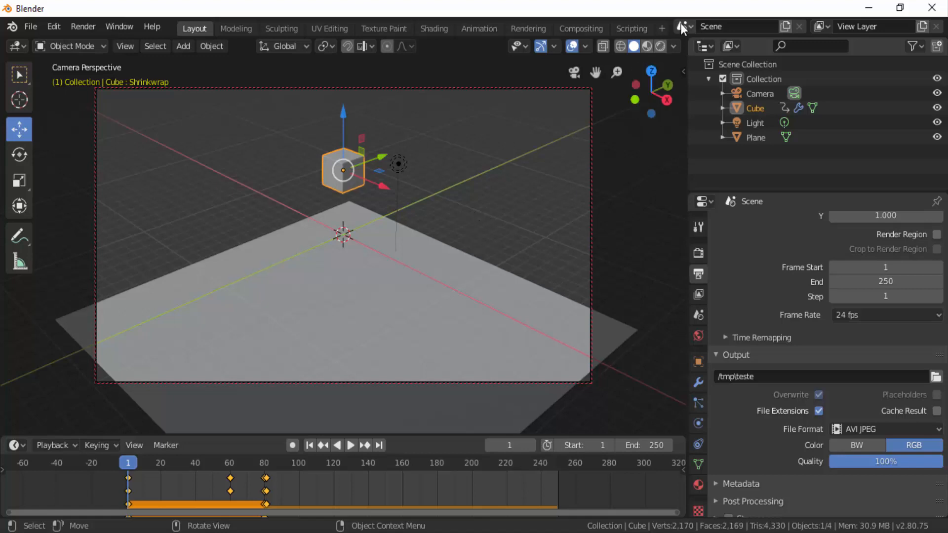
# Show the viewport in rendered shading and move the light along the Y axis to the other side of the cube
pyautogui.click(661, 47)
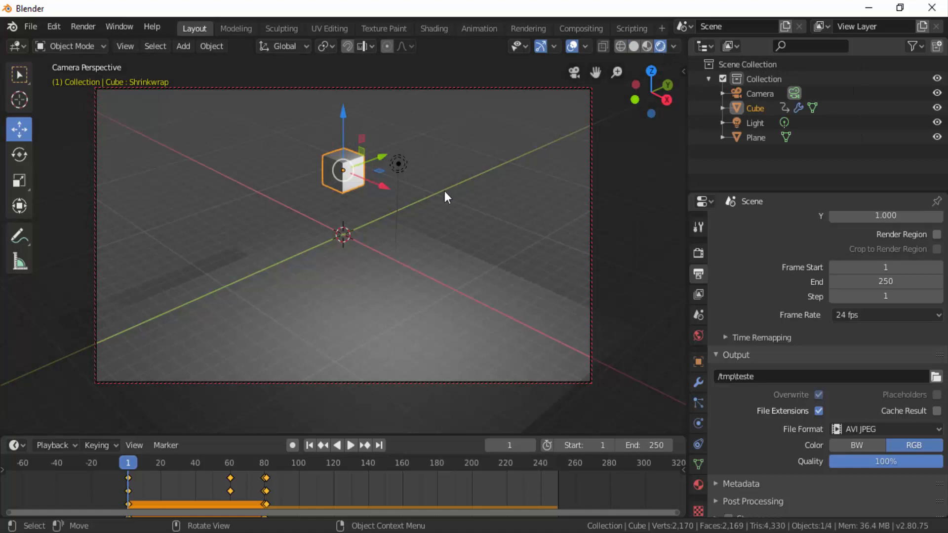
pyautogui.click(400, 166)
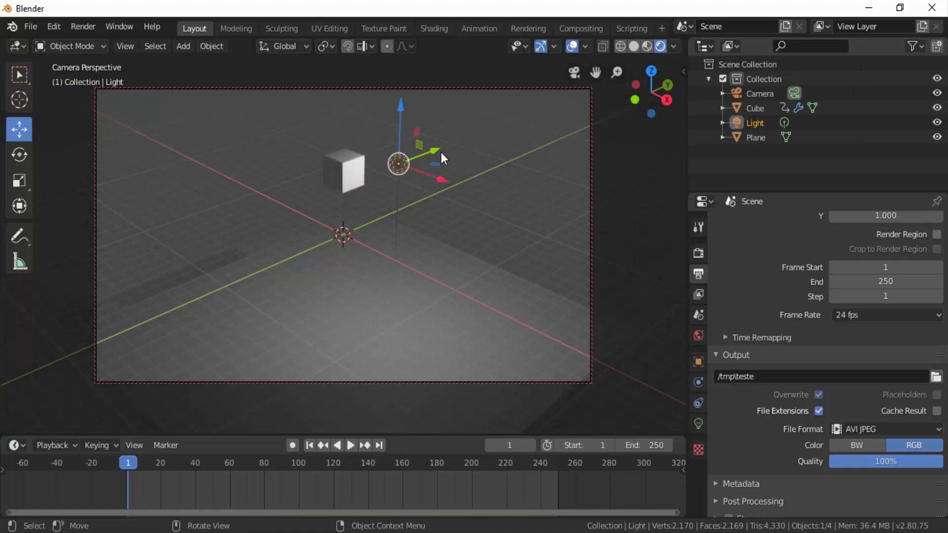
pyautogui.moveTo(439, 150); pyautogui.dragTo(361, 162)
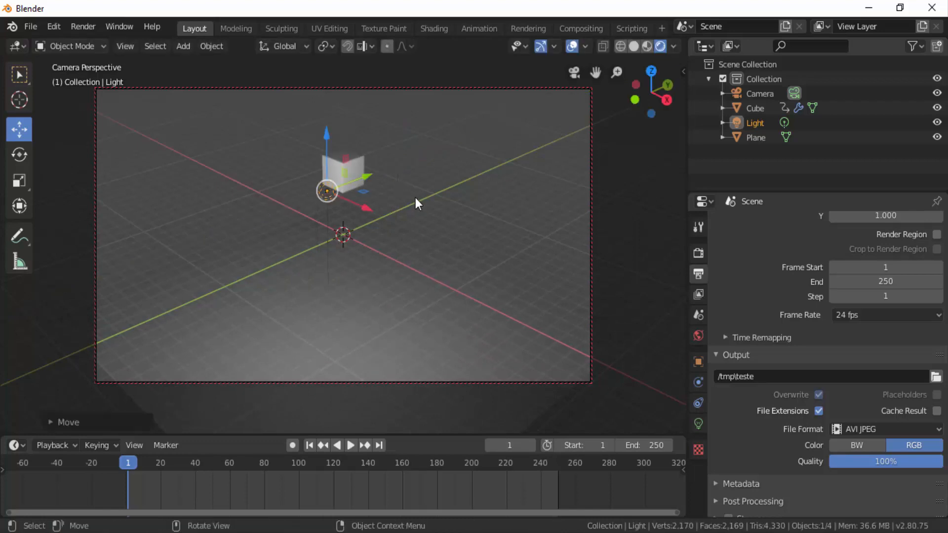
# Give the plane a new material with an orange-red base color of about H 0.025, S 0.756, V 0.906
pyautogui.click(462, 257)
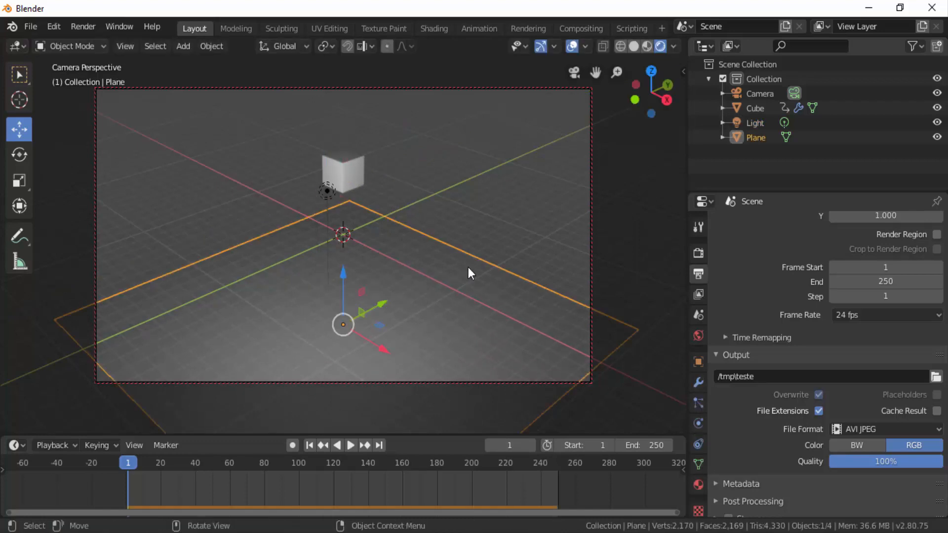
pyautogui.click(699, 485)
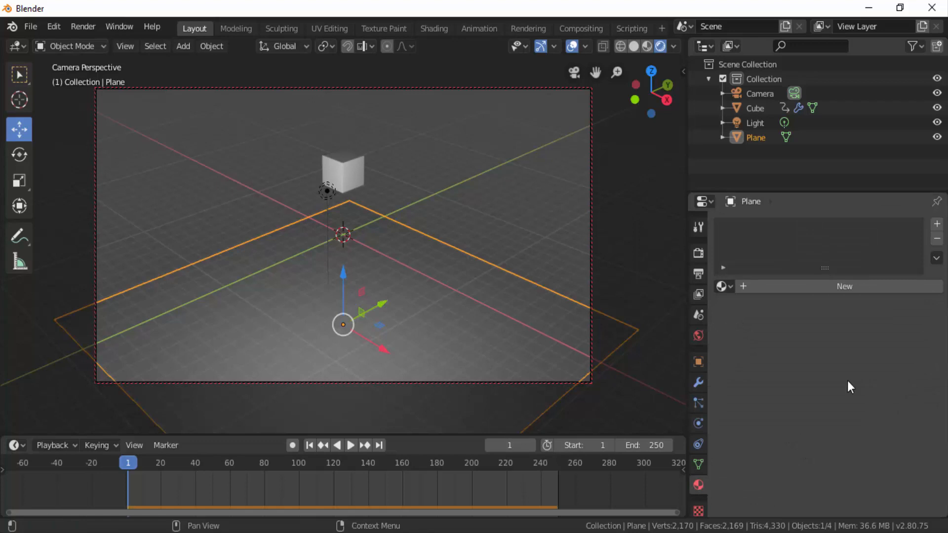
pyautogui.click(852, 287)
pyautogui.click(877, 434)
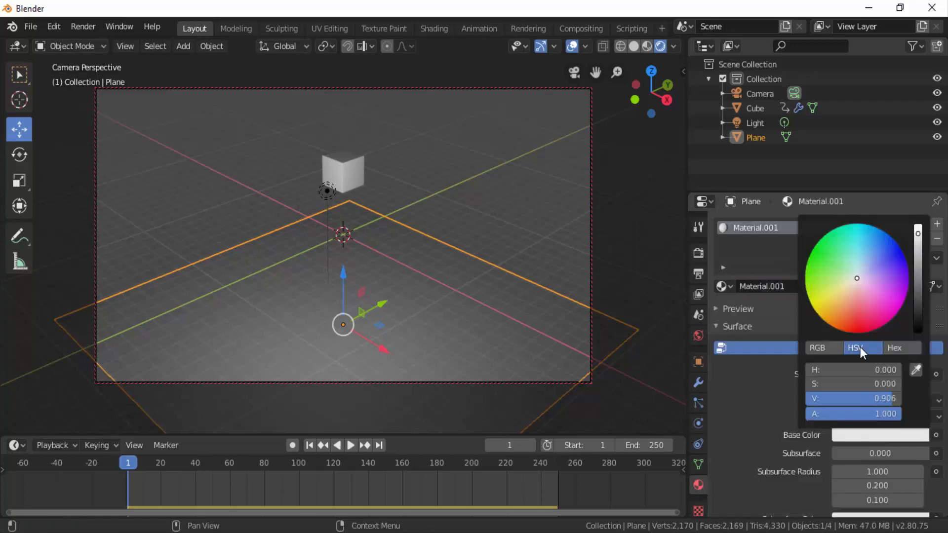
pyautogui.click(852, 319)
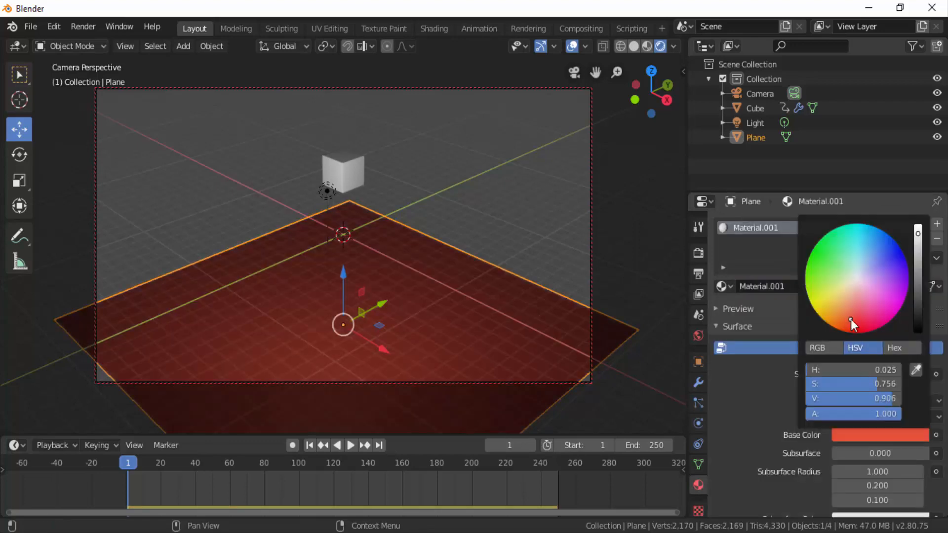
# Give the cube's material a light blue base color of about H 0.612, S 0.473, V 0.906
pyautogui.click(357, 167)
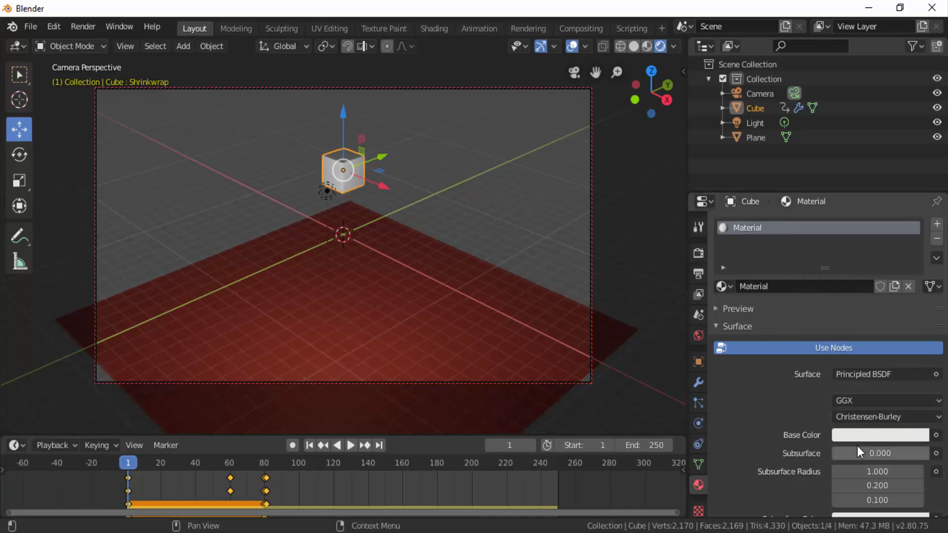
pyautogui.scroll(-3, 857, 446)
pyautogui.scroll(-3, 858, 446)
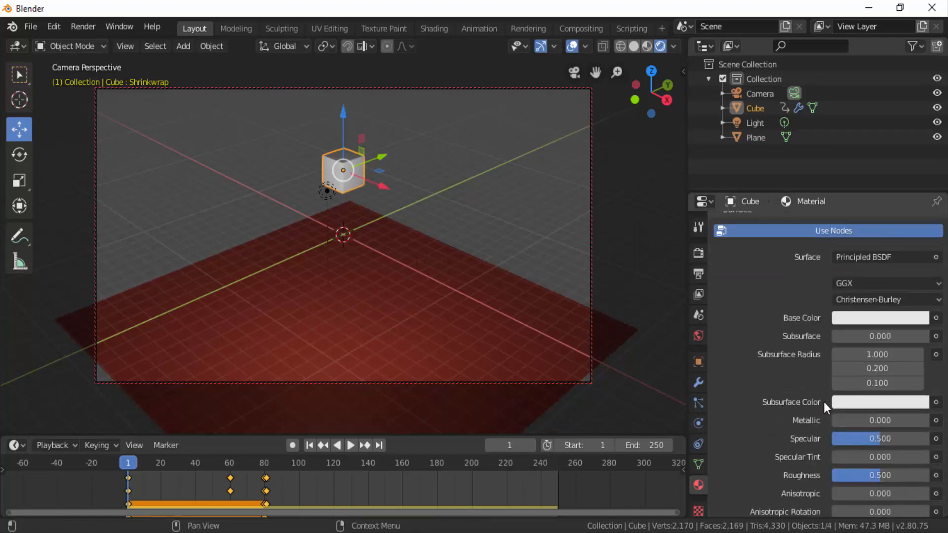
pyautogui.click(886, 318)
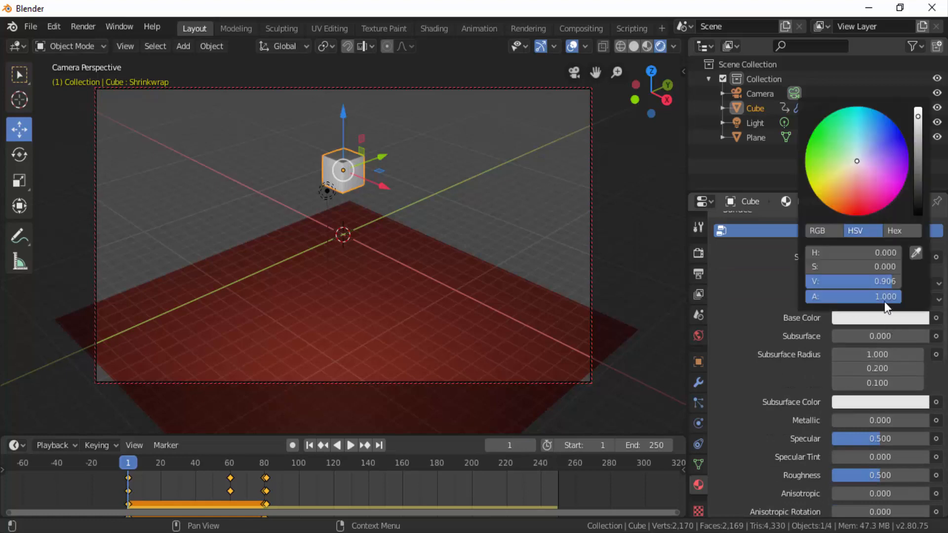
pyautogui.click(874, 141)
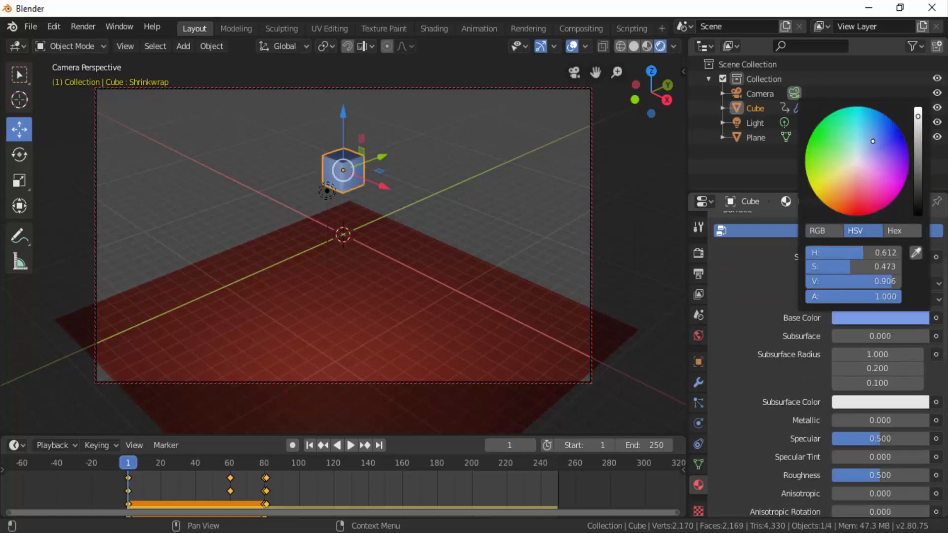
# Make the cube's material fully metallic and mirror-smooth, with Metallic 1.000 and Roughness 0.000
pyautogui.moveTo(844, 420); pyautogui.dragTo(928, 420)
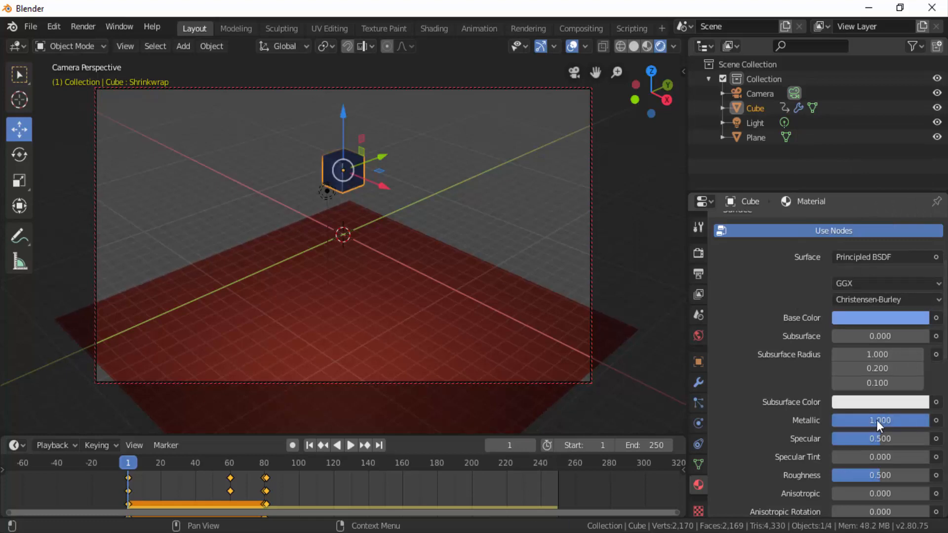
pyautogui.scroll(-3, 871, 422)
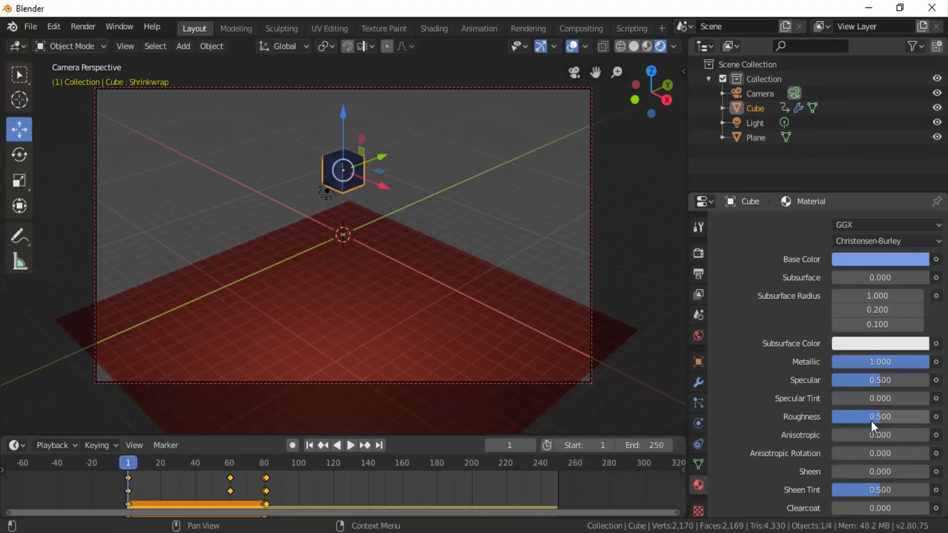
pyautogui.moveTo(870, 417); pyautogui.dragTo(834, 417)
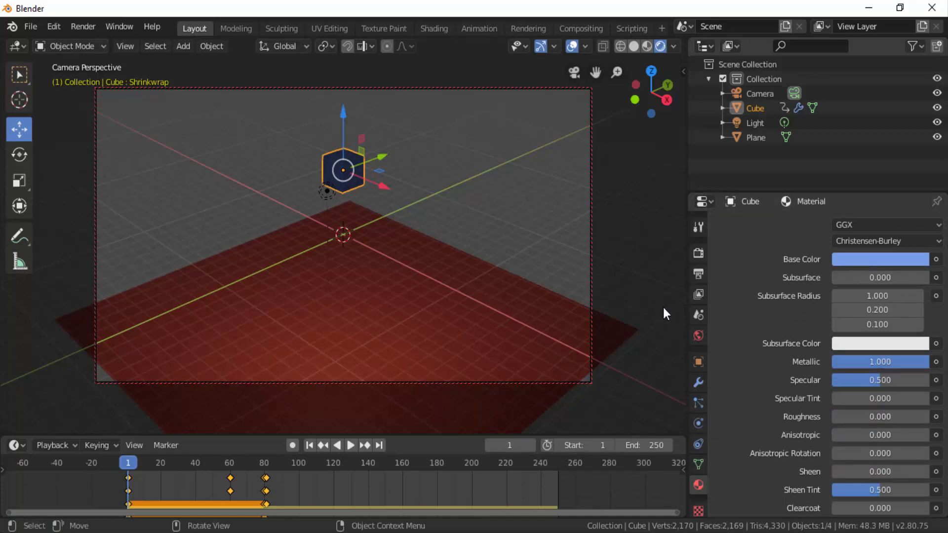
# Use an Environment Texture for the world background color and load the image HDRI - (11).jpg from the HDRI 1 folder
pyautogui.click(696, 336)
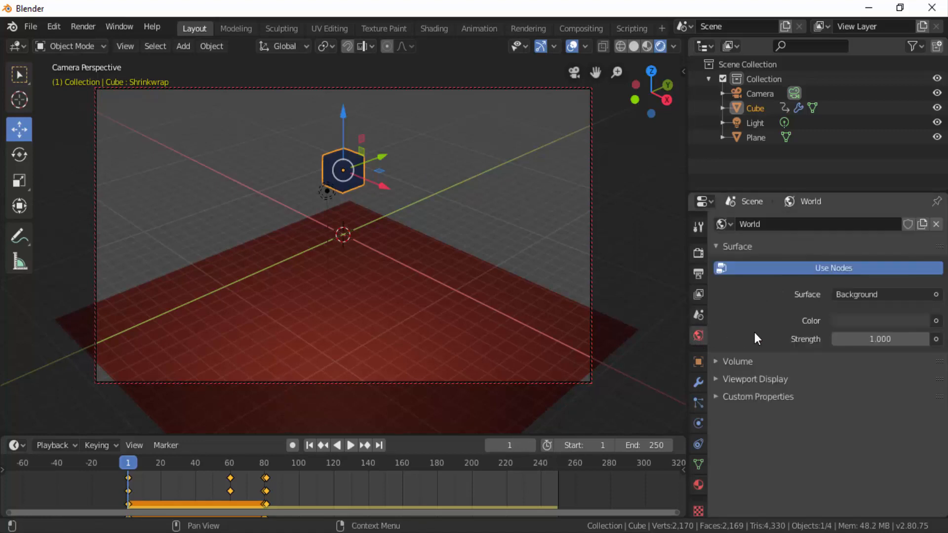
pyautogui.click(936, 321)
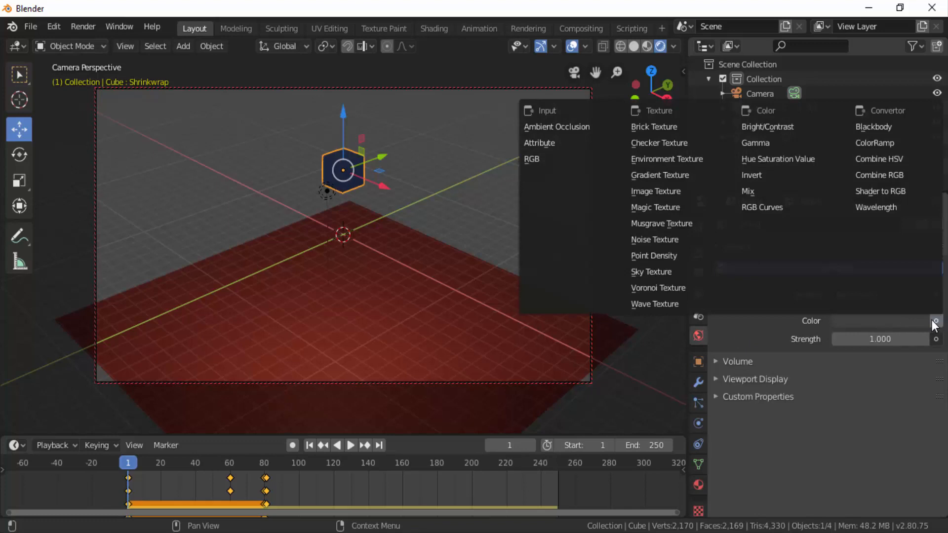
pyautogui.click(670, 158)
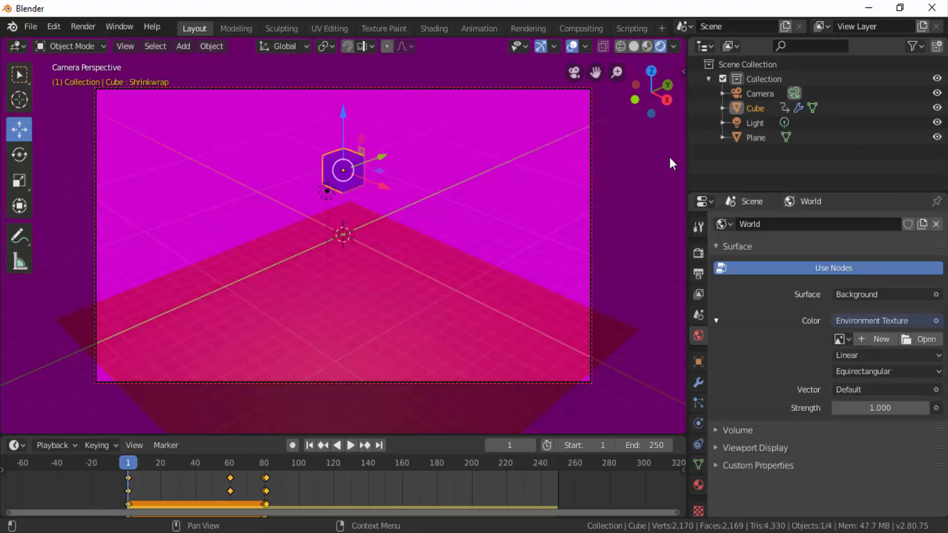
pyautogui.click(914, 342)
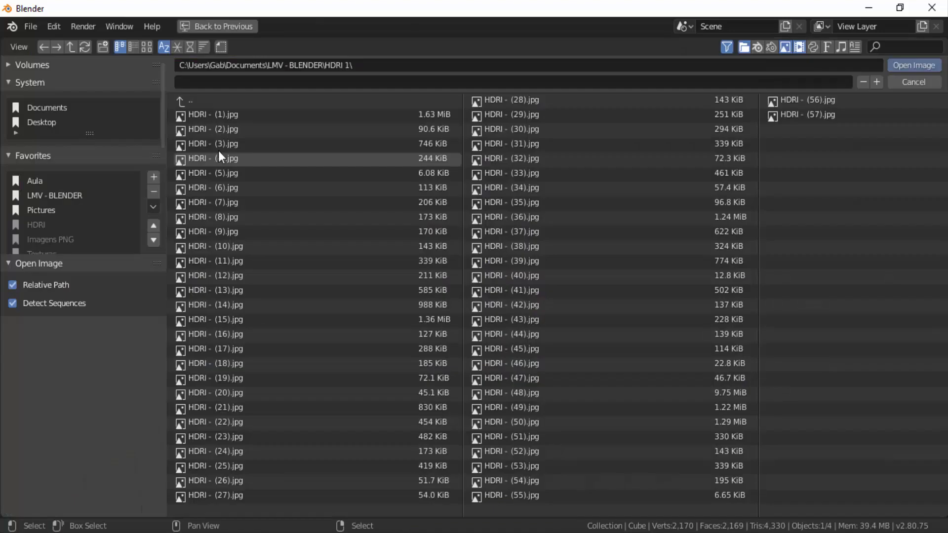
pyautogui.click(144, 45)
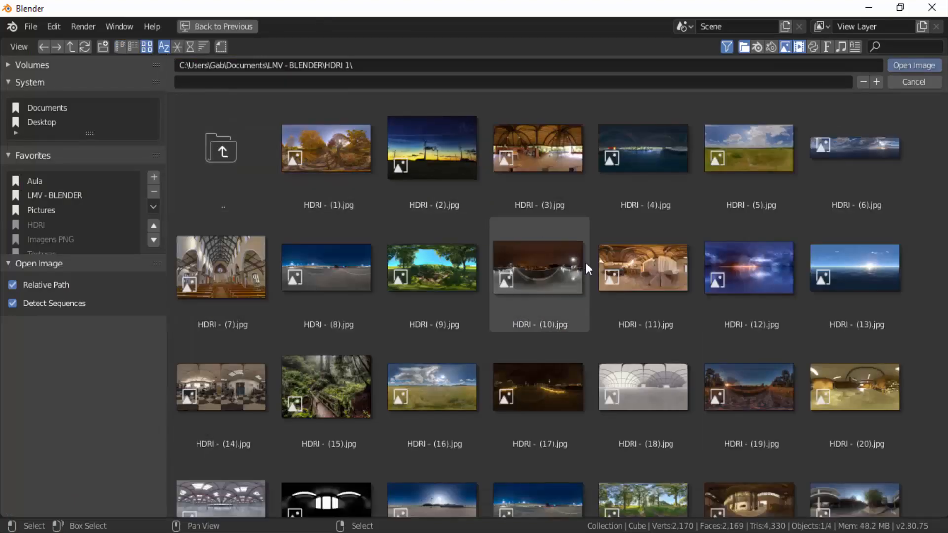
pyautogui.click(670, 260)
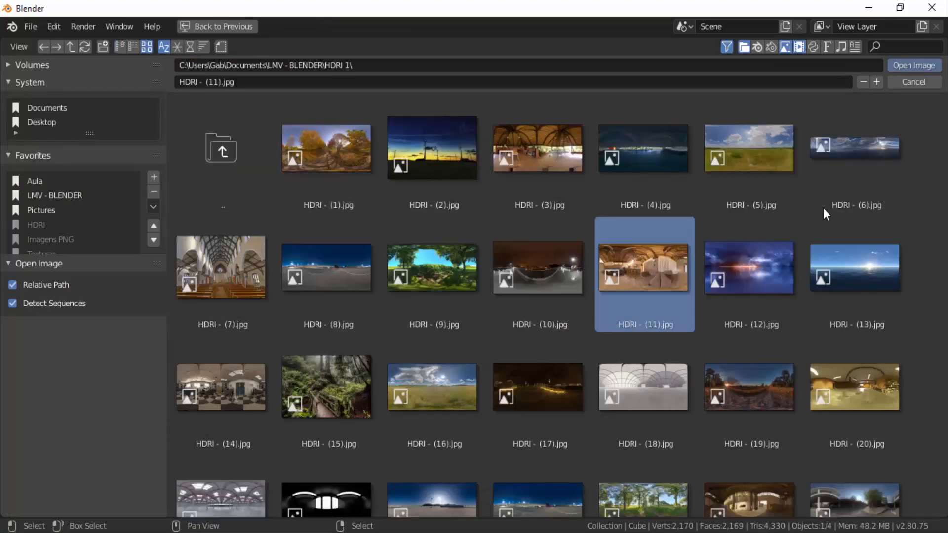
pyautogui.click(914, 66)
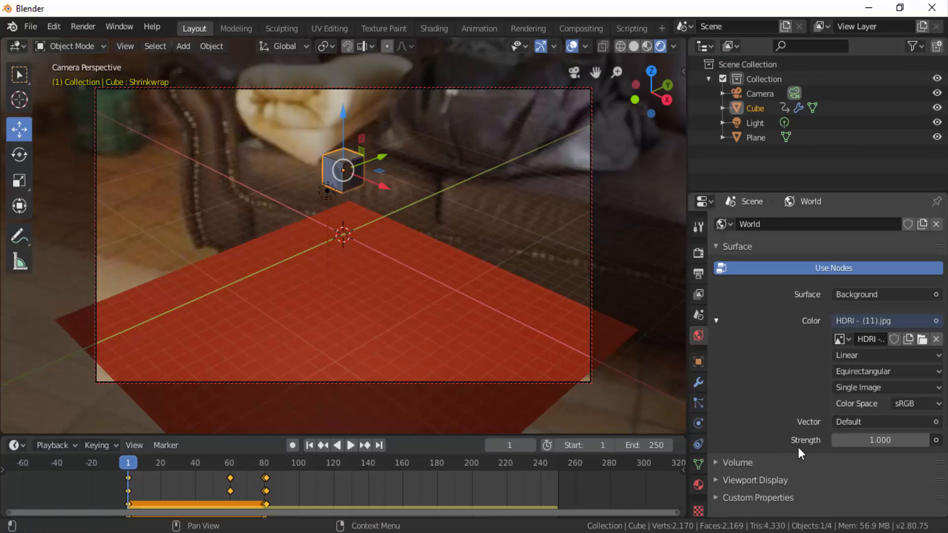
# Drive the world background strength with the Ray Depth output of a Light Path input
pyautogui.click(936, 440)
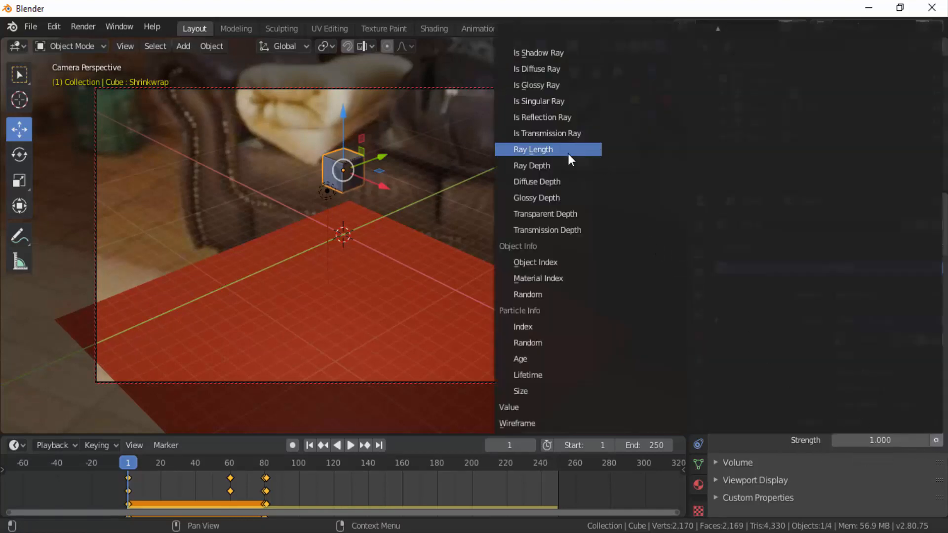
pyautogui.click(543, 165)
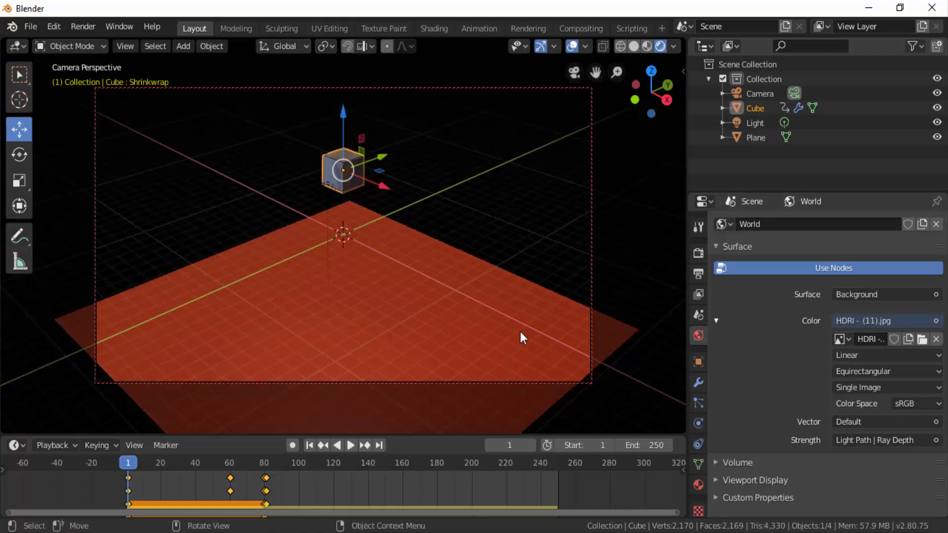
# Play back the cube's animation in the rendered camera view to review the result
pyautogui.scroll(3, 520, 331)
pyautogui.scroll(-3, 521, 331)
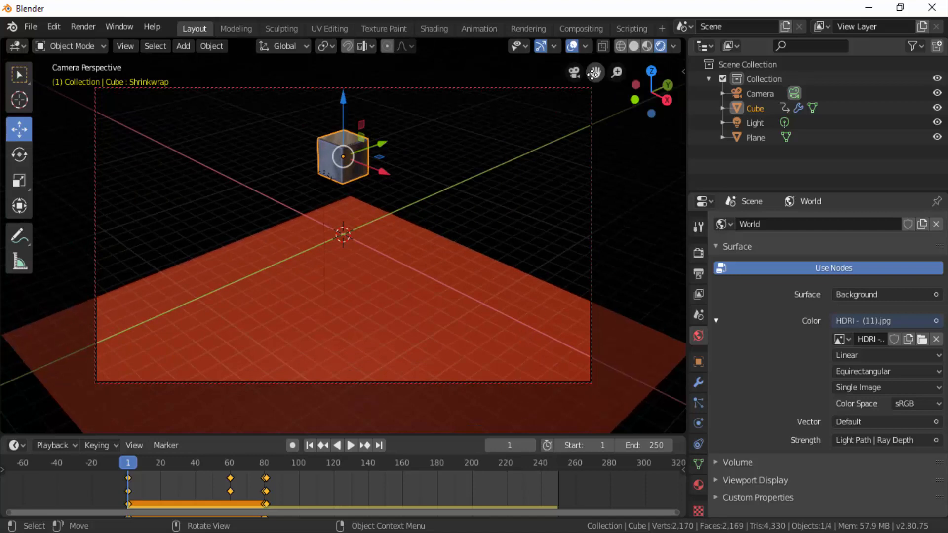
pyautogui.moveTo(596, 73)
pyautogui.mouseDown()
pyautogui.moveTo(592, 101)
pyautogui.moveTo(592, 75)
pyautogui.mouseUp()
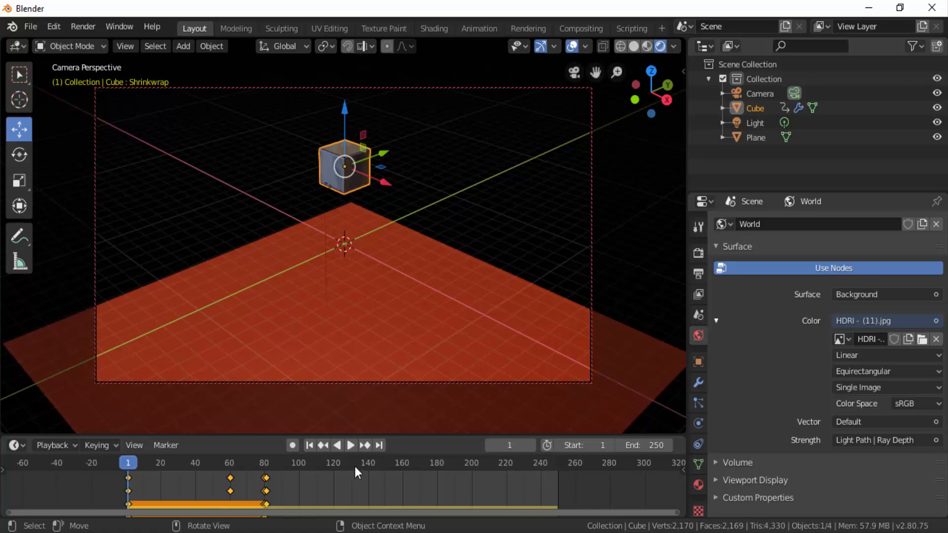
pyautogui.click(355, 446)
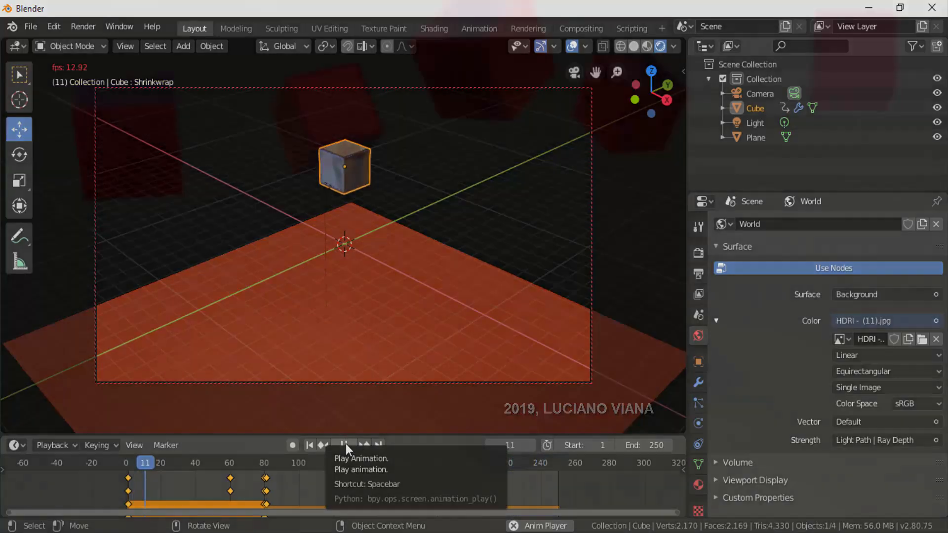
pyautogui.click(345, 444)
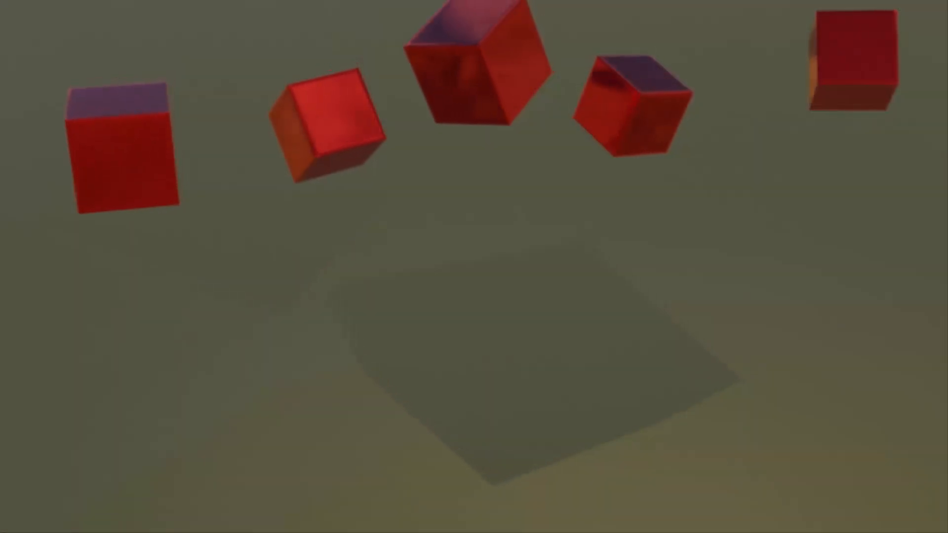